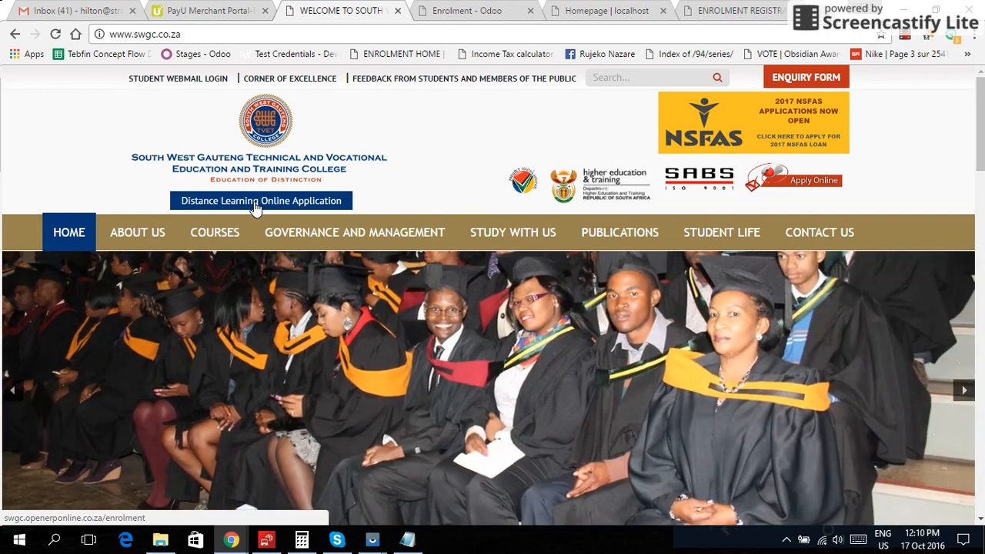
- Open the Distance Learning Online Application page from the SWGC homepage in a new tab
{"action": "left_click", "coordinate": [255, 205]}
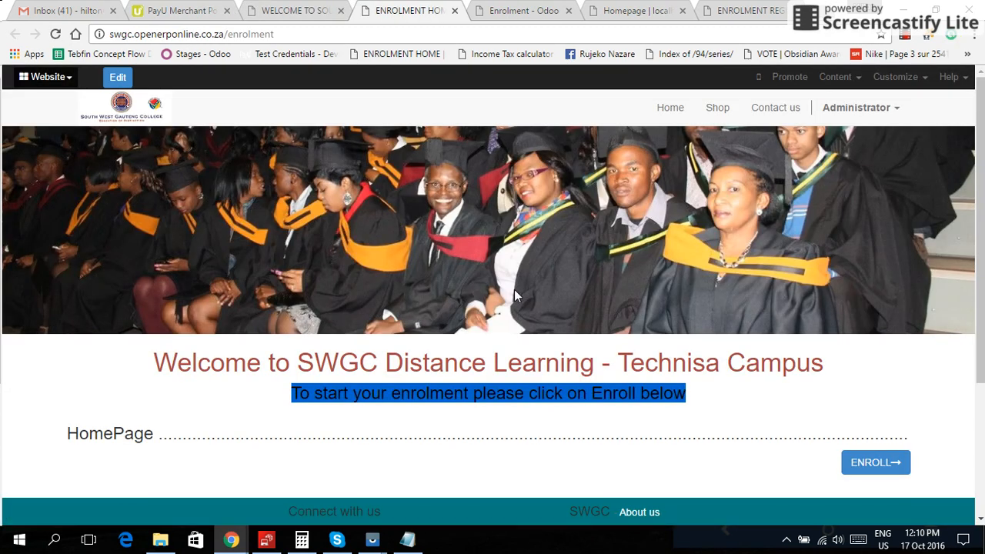
- Start the enrolment with ENROLL and continue past Student Status to the career paths page
{"action": "scroll", "coordinate": [514, 289], "scroll_direction": "down", "scroll_amount": 1}
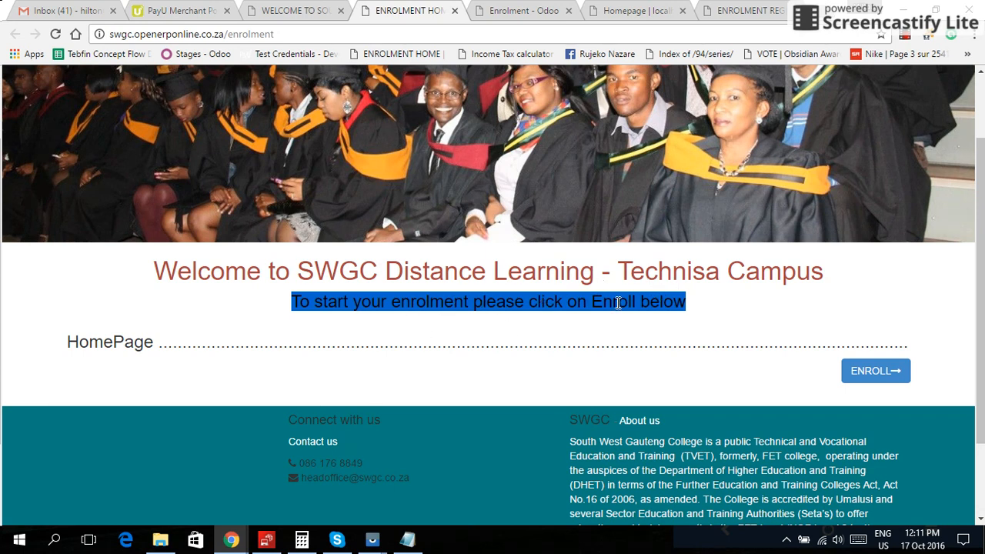
{"action": "left_click", "coordinate": [853, 369]}
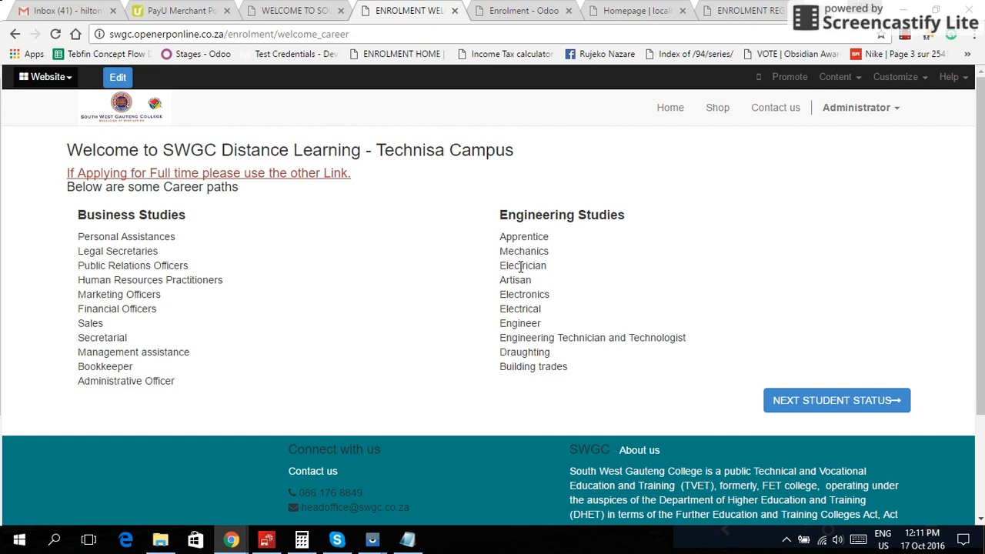
{"action": "left_click", "coordinate": [806, 402]}
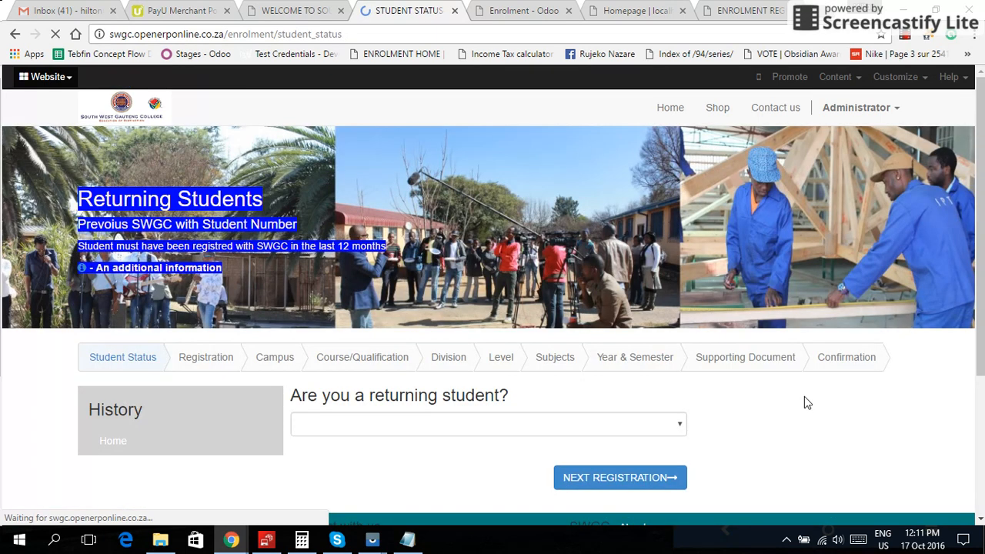
- Answer 'Are you a returning student?' with No, changed from Yes, and continue to Registration
{"action": "scroll", "coordinate": [808, 364], "scroll_direction": "down", "scroll_amount": 3}
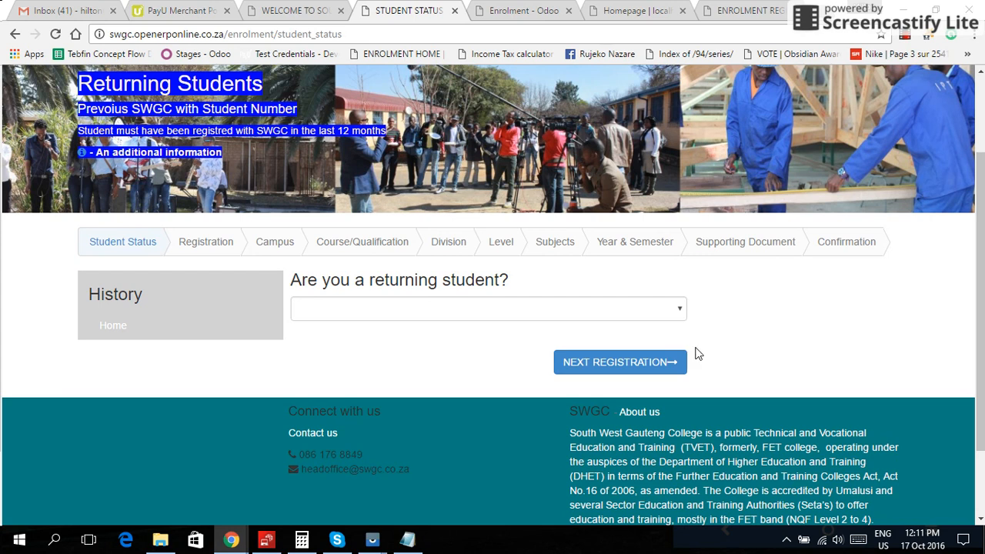
{"action": "left_click", "coordinate": [678, 311]}
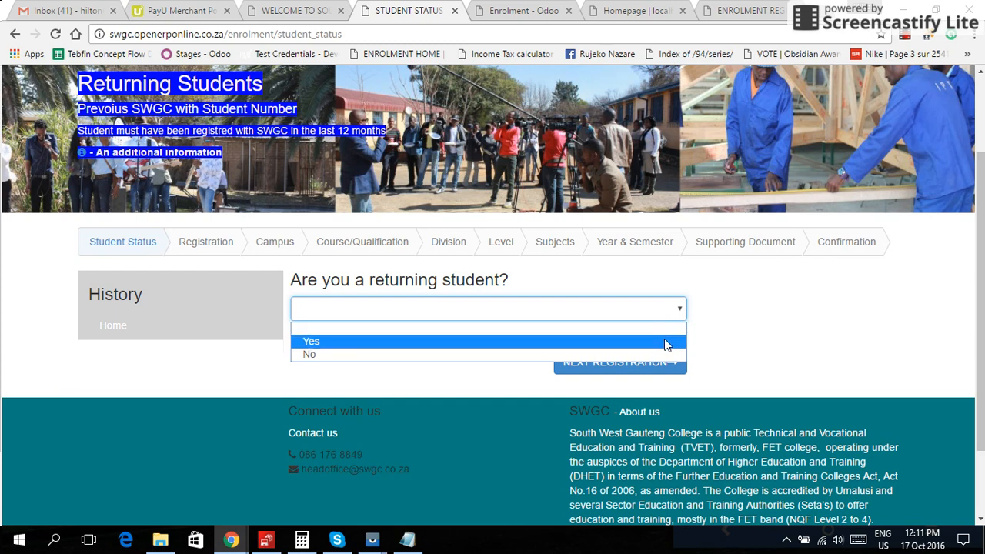
{"action": "left_click", "coordinate": [665, 341]}
{"action": "left_click", "coordinate": [381, 386]}
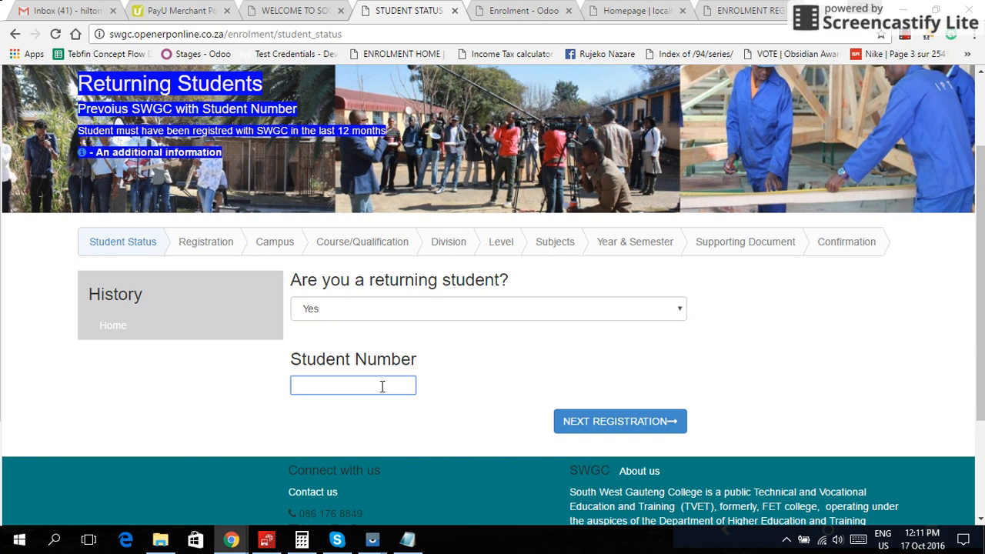
{"action": "left_click", "coordinate": [674, 312]}
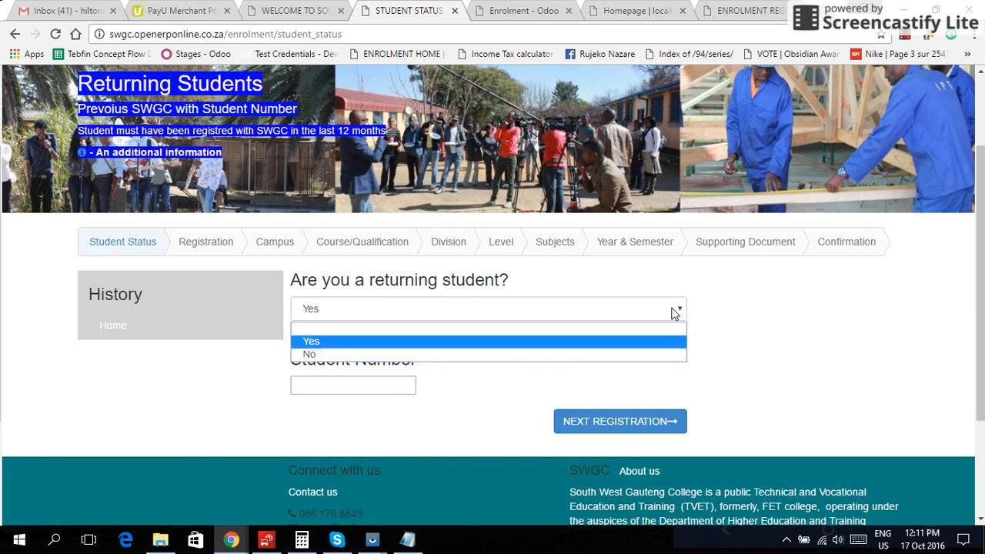
{"action": "left_click", "coordinate": [644, 356]}
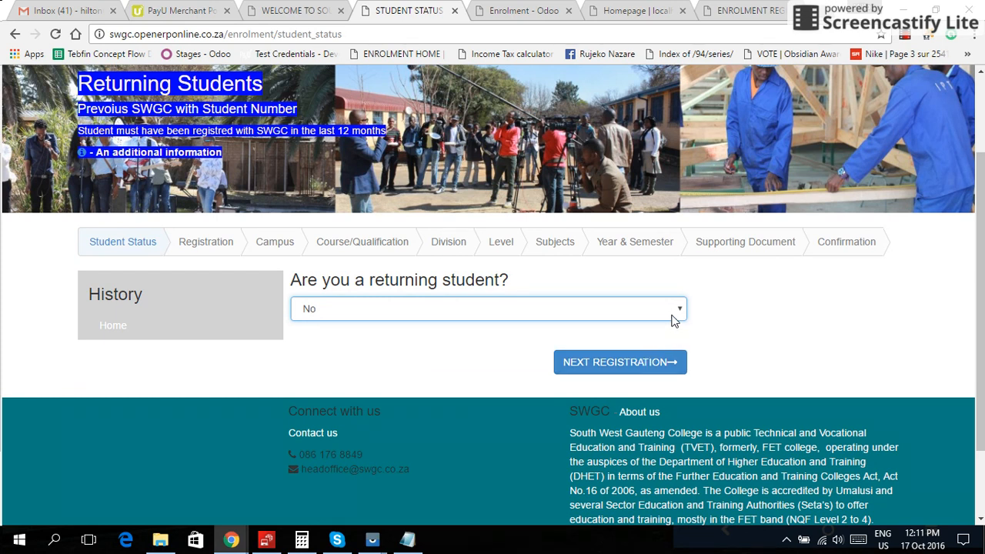
{"action": "left_click", "coordinate": [619, 368]}
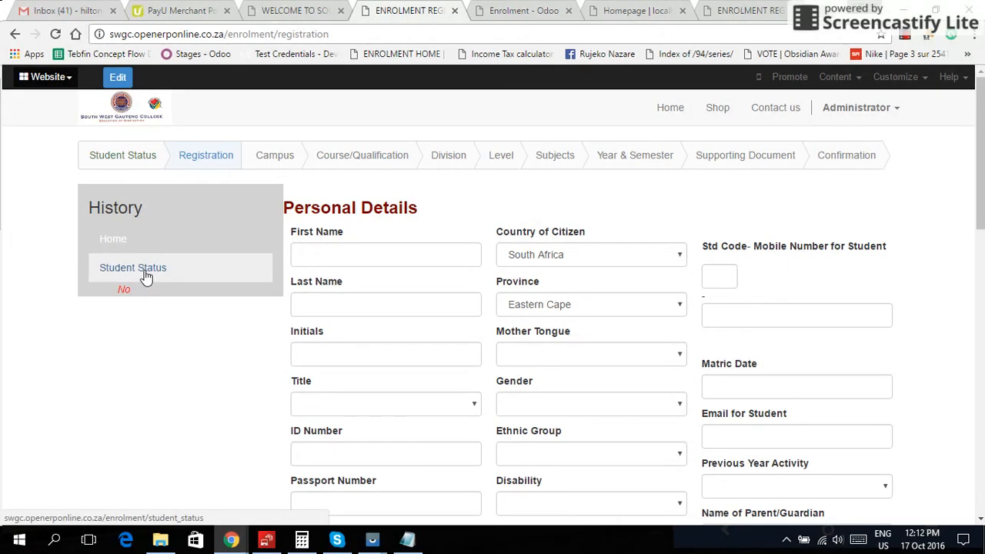
- Look through the name, Title, ID Number and Current Activity fields without choosing anything
{"action": "left_click", "coordinate": [322, 257]}
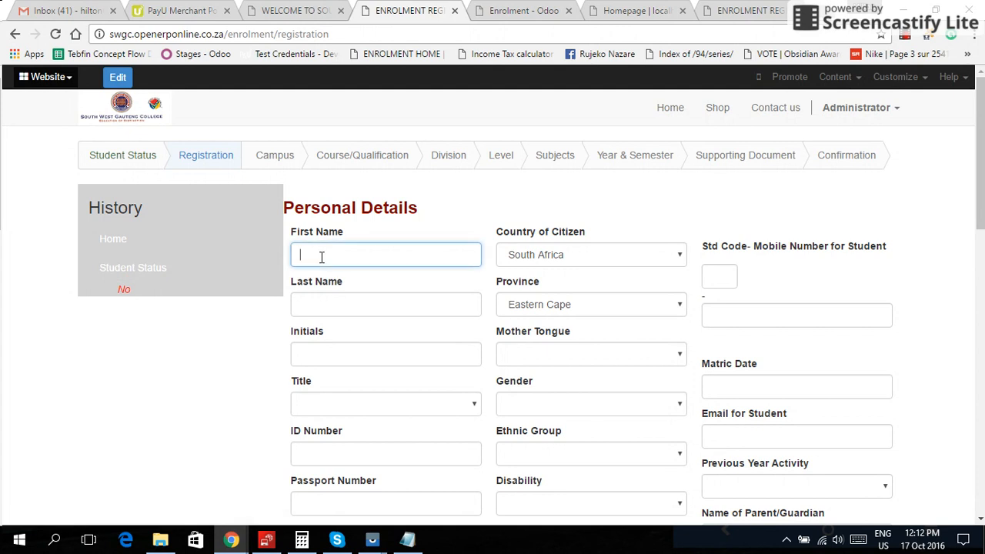
{"action": "scroll", "coordinate": [453, 341], "scroll_direction": "down", "scroll_amount": 2}
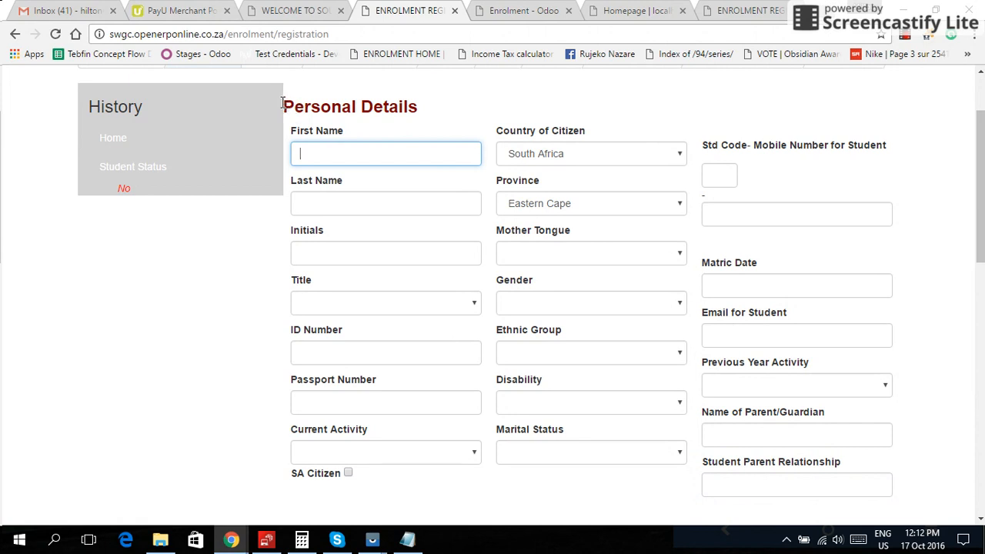
{"action": "left_click_drag", "start_coordinate": [282, 106], "coordinate": [415, 101]}
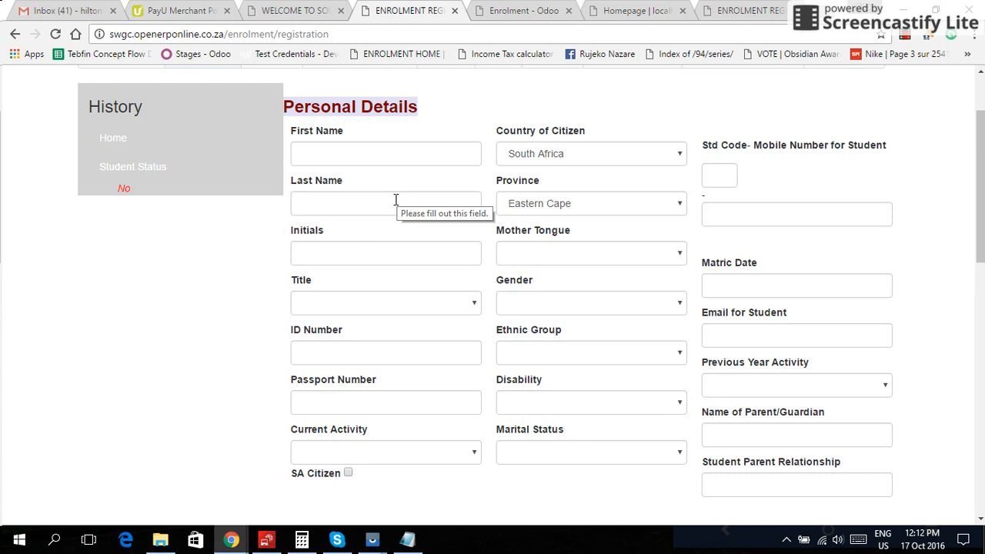
{"action": "left_click", "coordinate": [356, 255]}
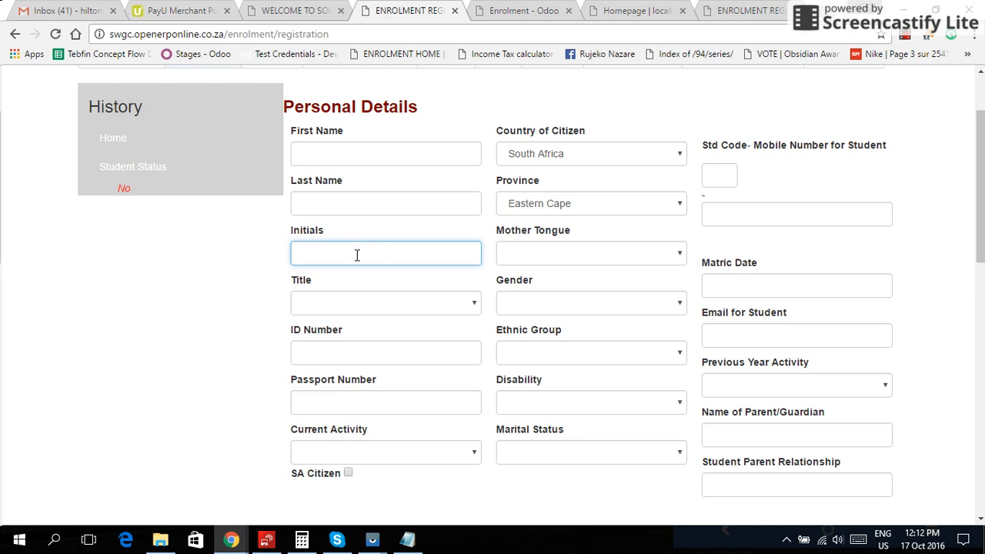
{"action": "left_click", "coordinate": [363, 157]}
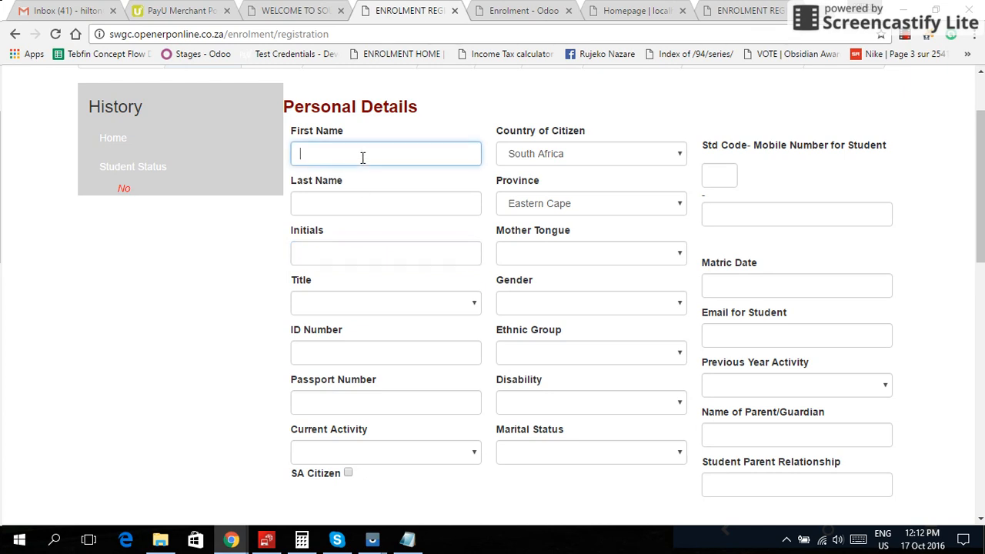
{"action": "left_click", "coordinate": [364, 201]}
{"action": "left_click", "coordinate": [351, 304]}
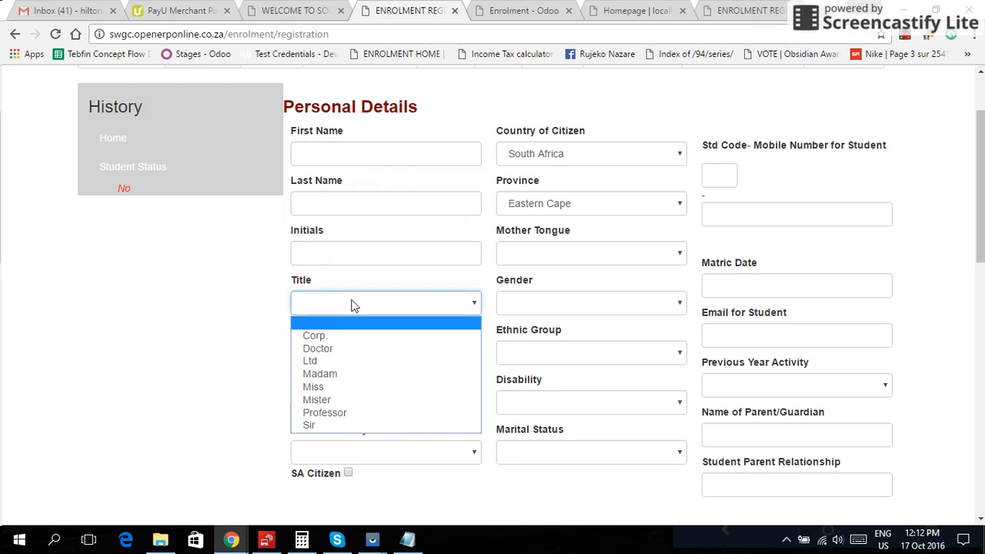
{"action": "left_click", "coordinate": [354, 306]}
{"action": "left_click", "coordinate": [339, 352]}
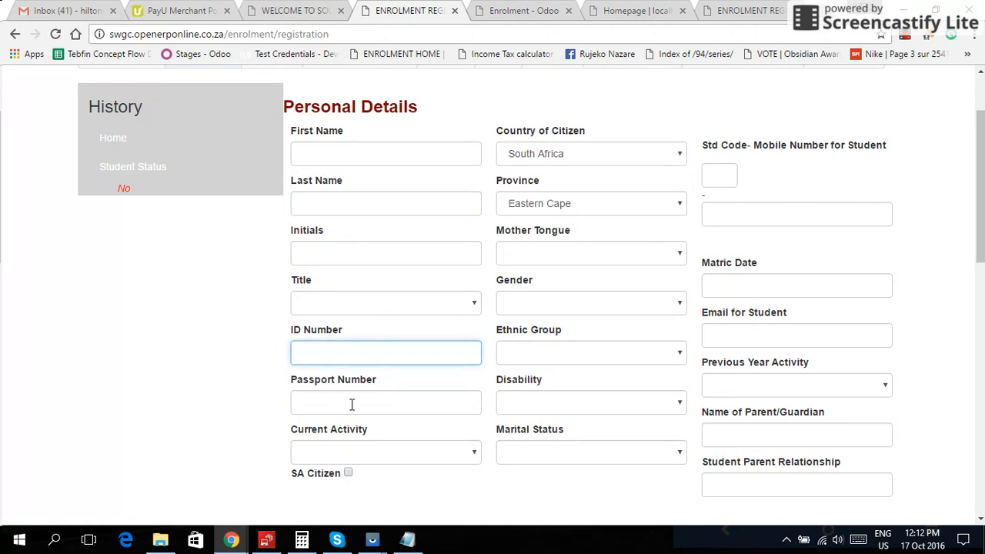
{"action": "left_click", "coordinate": [361, 455]}
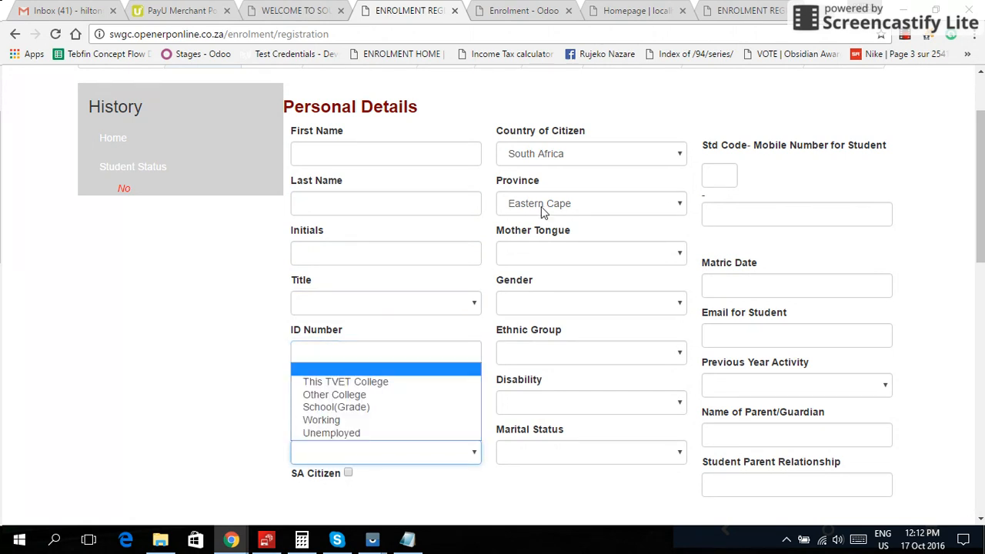
{"action": "left_click", "coordinate": [578, 152]}
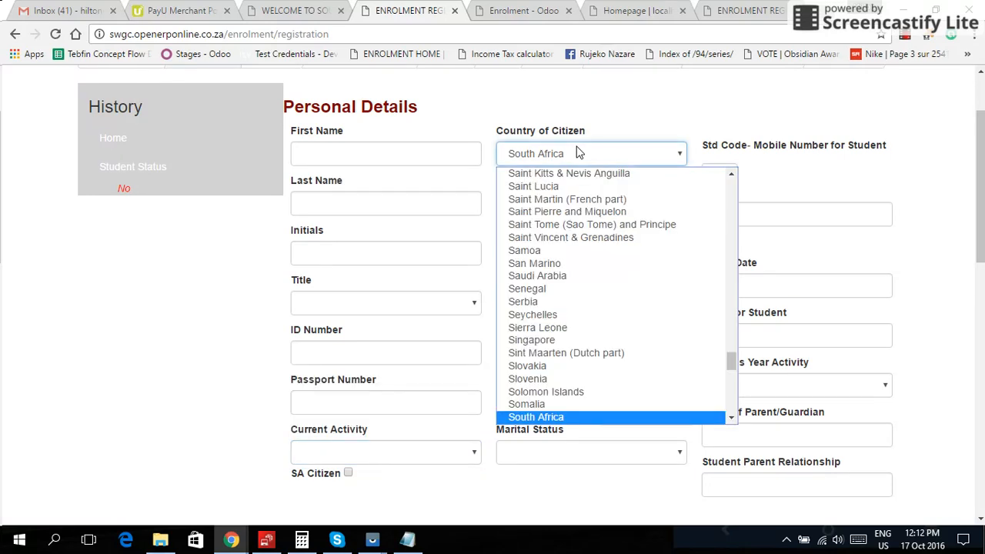
- Set Country of Citizen to South Africa and Province to Gauteng
{"action": "left_click", "coordinate": [579, 153]}
{"action": "left_click", "coordinate": [566, 204]}
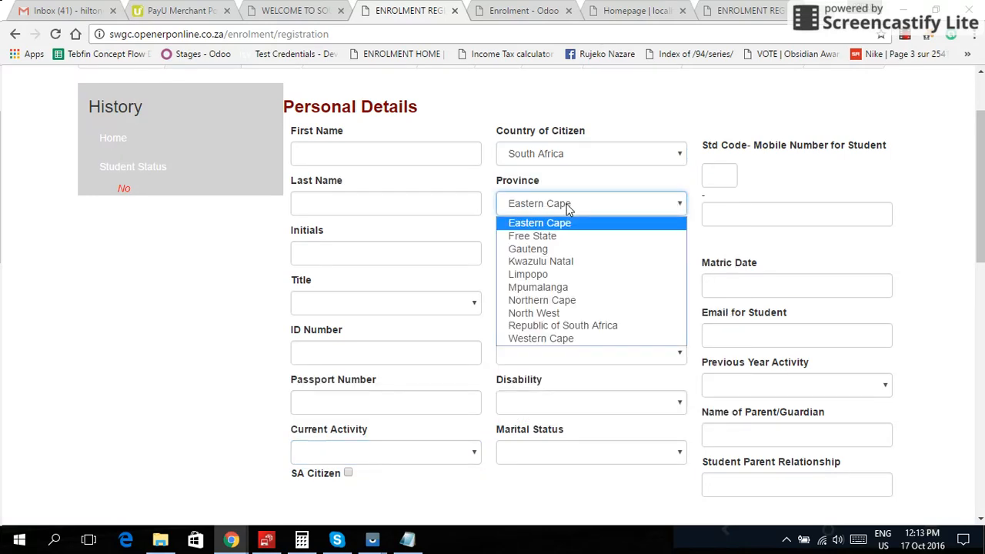
{"action": "left_click", "coordinate": [567, 204]}
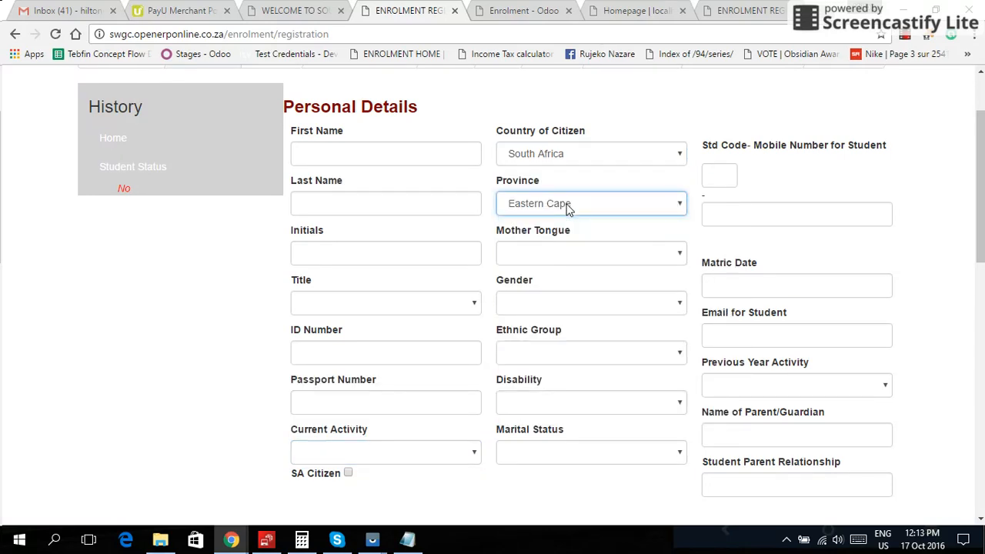
{"action": "left_click", "coordinate": [568, 204]}
{"action": "left_click", "coordinate": [565, 249]}
- Review the Mother Tongue, Gender, Ethnic Group, Disability and Marital Status options, leaving them unchanged
{"action": "left_click", "coordinate": [572, 260]}
{"action": "left_click", "coordinate": [572, 255]}
{"action": "left_click", "coordinate": [569, 308]}
{"action": "left_click", "coordinate": [568, 311]}
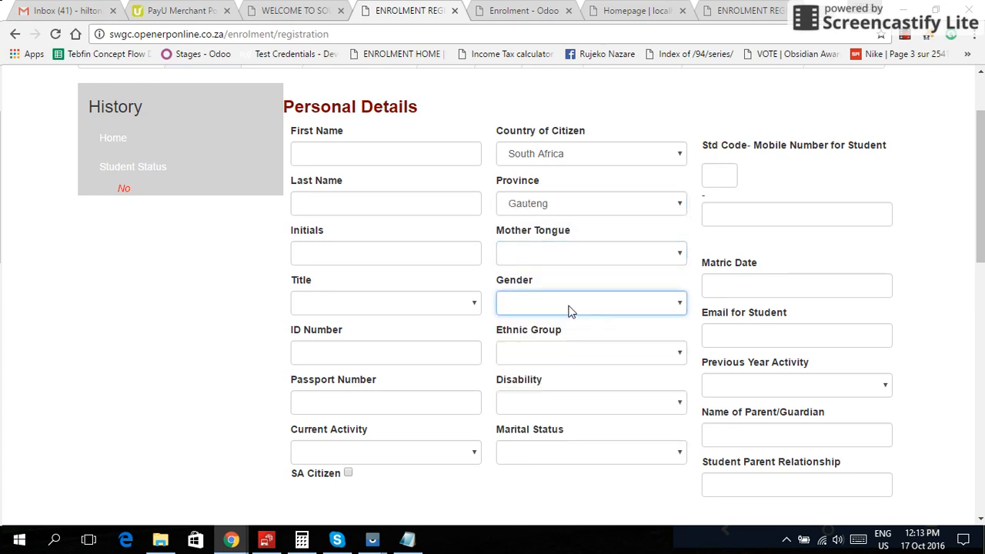
{"action": "left_click", "coordinate": [557, 351]}
{"action": "left_click", "coordinate": [557, 352]}
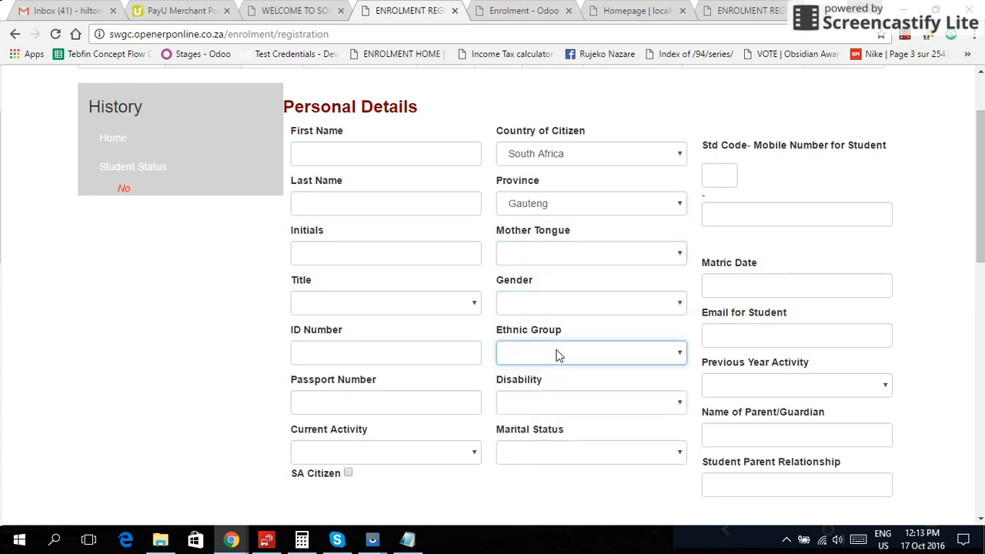
{"action": "left_click", "coordinate": [552, 405]}
{"action": "left_click", "coordinate": [555, 408]}
{"action": "left_click", "coordinate": [567, 453]}
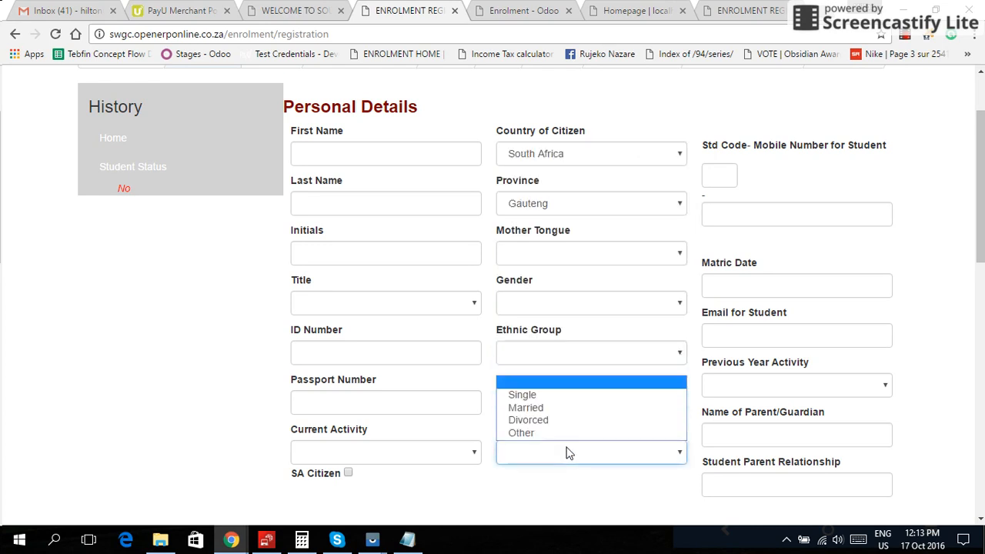
{"action": "left_click", "coordinate": [567, 454]}
{"action": "left_click", "coordinate": [714, 176]}
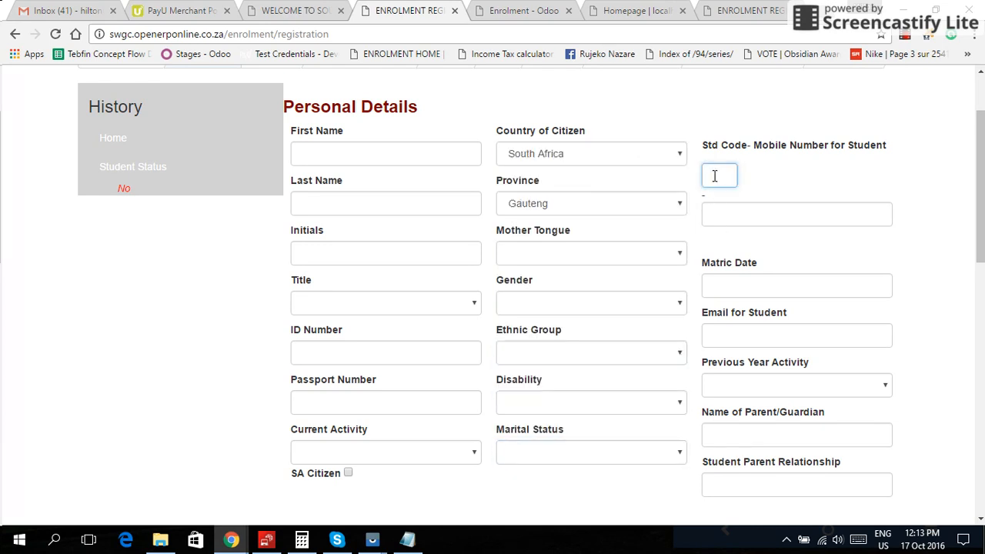
{"action": "left_click", "coordinate": [715, 175]}
{"action": "left_click", "coordinate": [716, 196]}
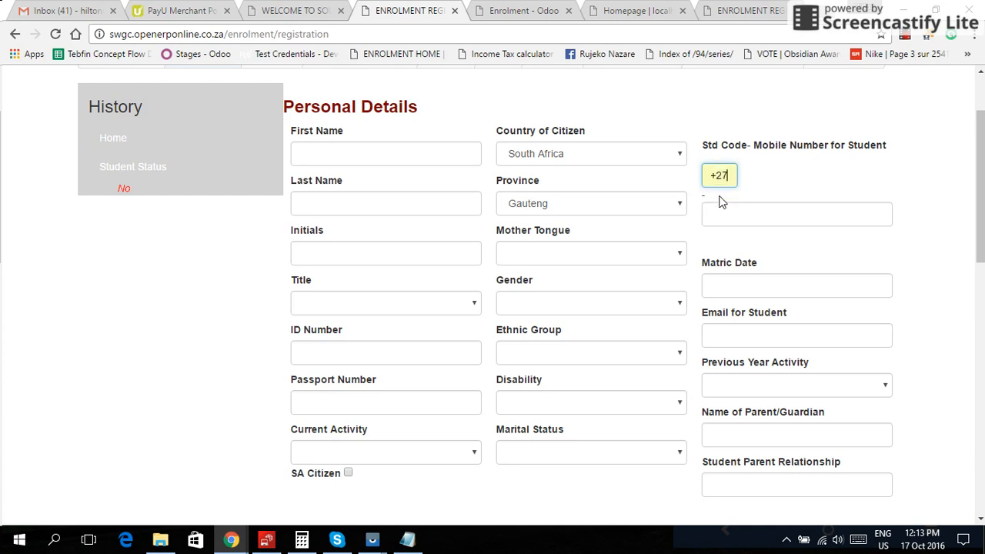
{"action": "left_click", "coordinate": [728, 216]}
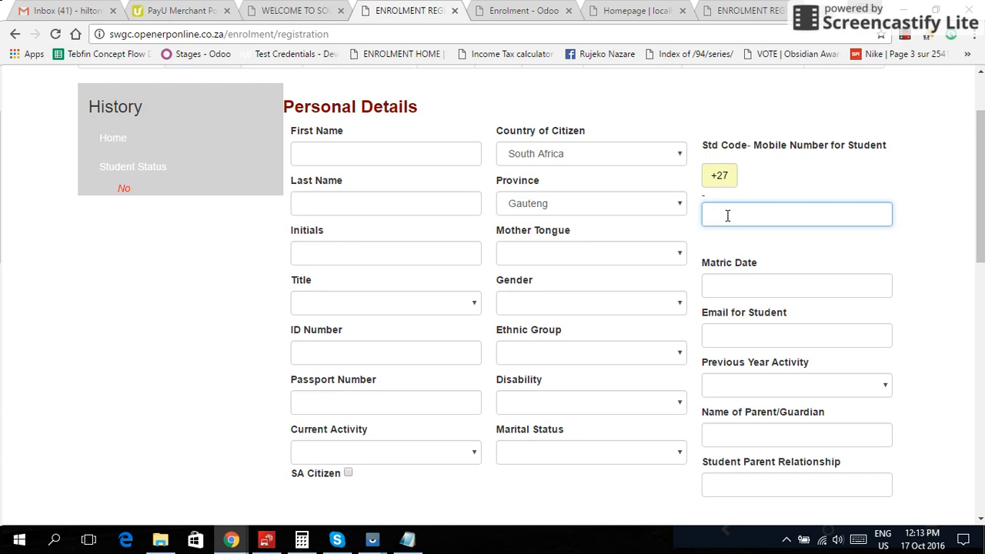
{"action": "left_click", "coordinate": [749, 288]}
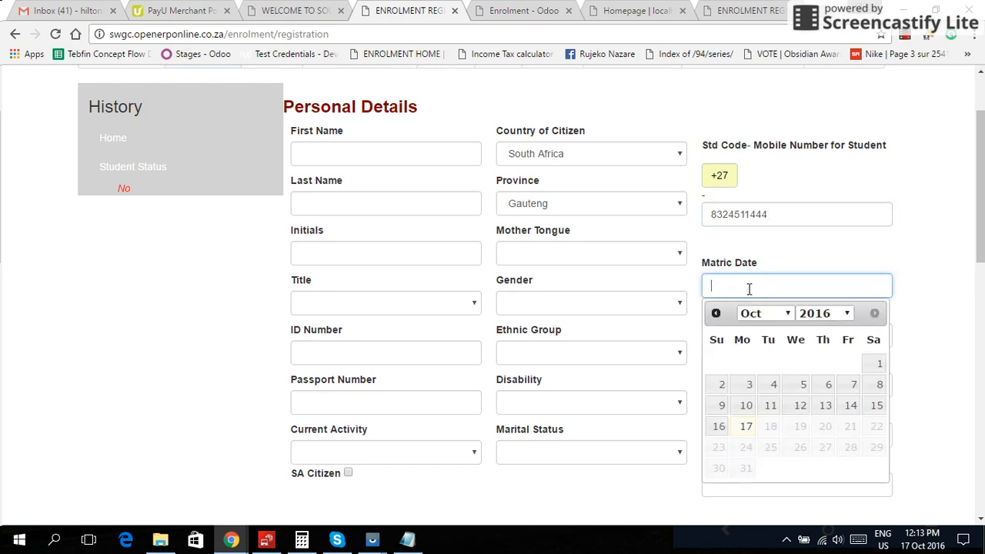
{"action": "left_click", "coordinate": [749, 288]}
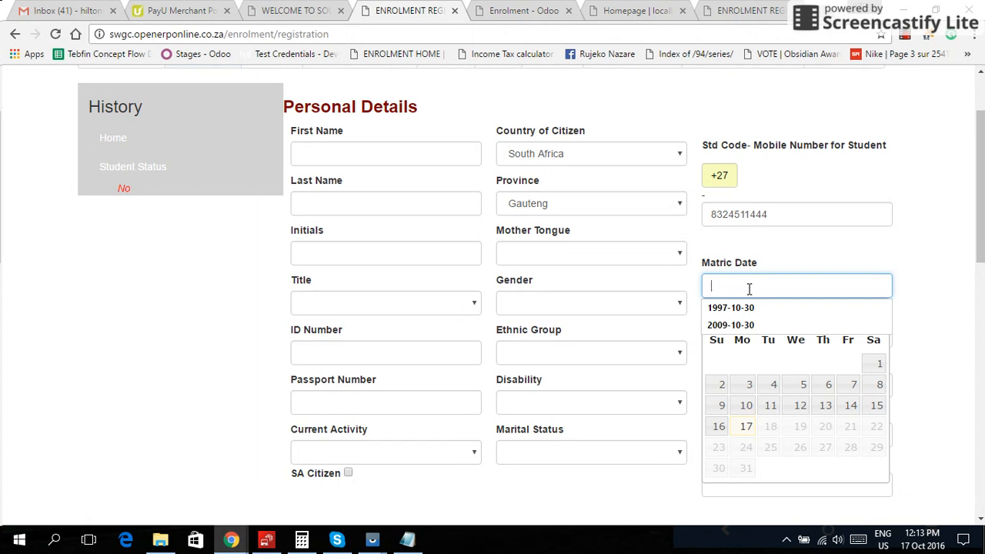
{"action": "left_click", "coordinate": [818, 254]}
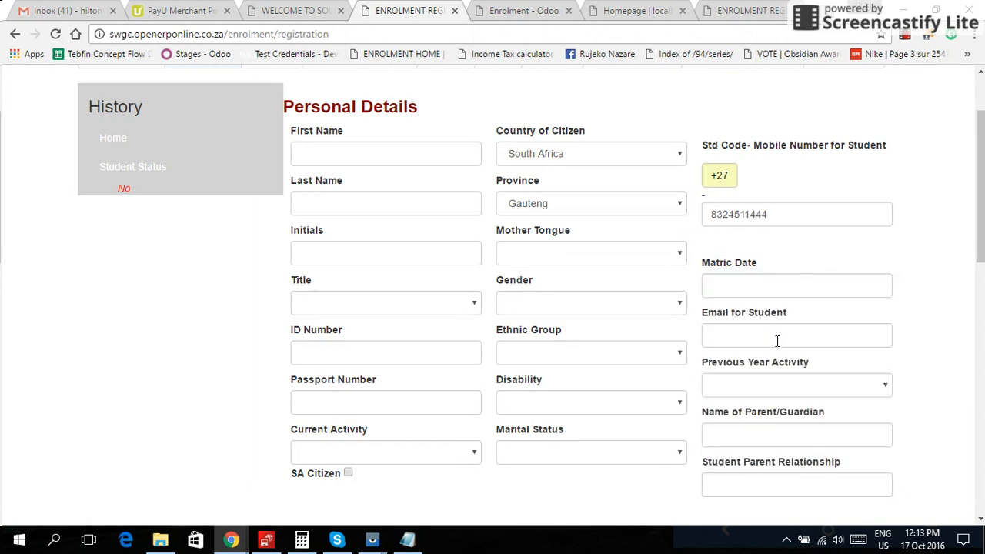
{"action": "left_click", "coordinate": [778, 339]}
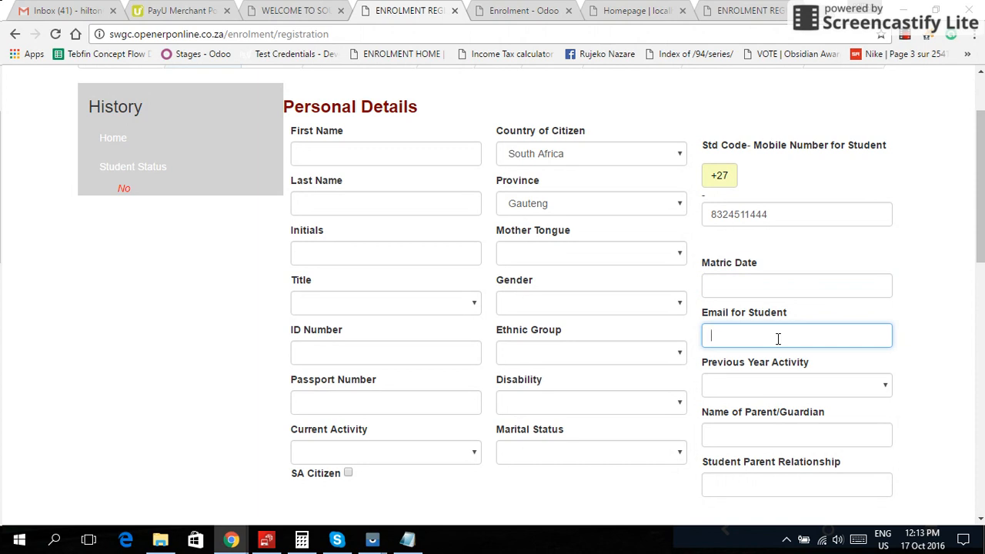
{"action": "scroll", "coordinate": [778, 339], "scroll_direction": "down", "scroll_amount": 2}
{"action": "left_click", "coordinate": [790, 286]}
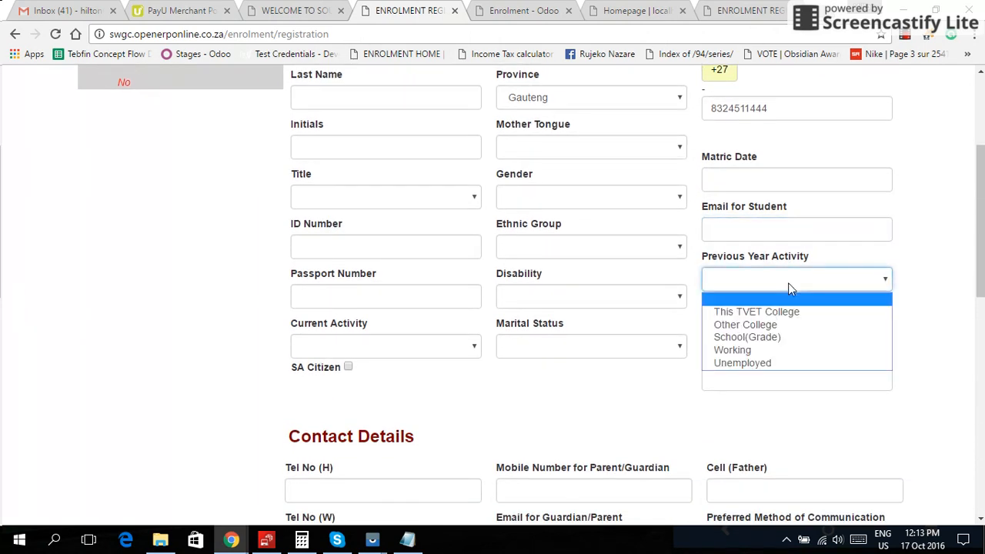
{"action": "left_click", "coordinate": [790, 286]}
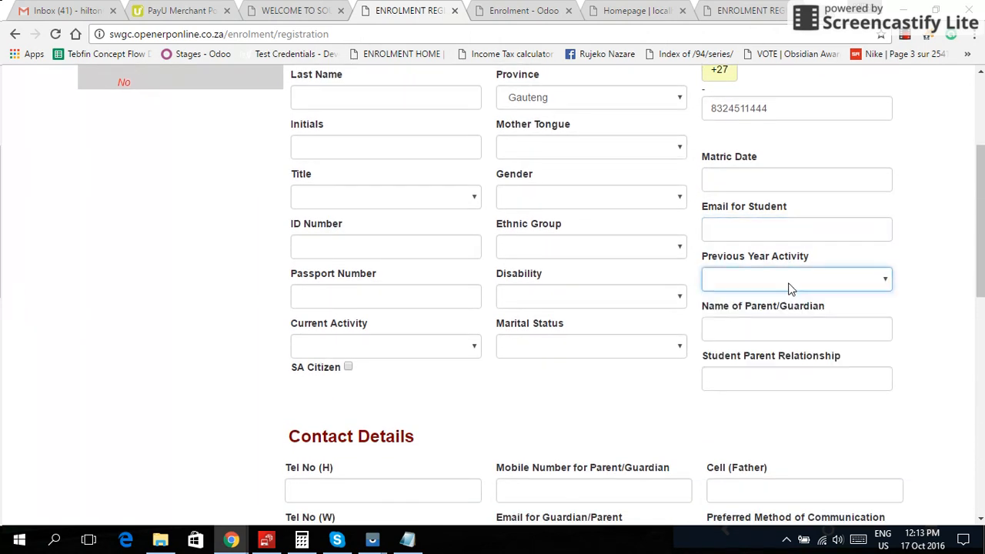
{"action": "left_click", "coordinate": [786, 332]}
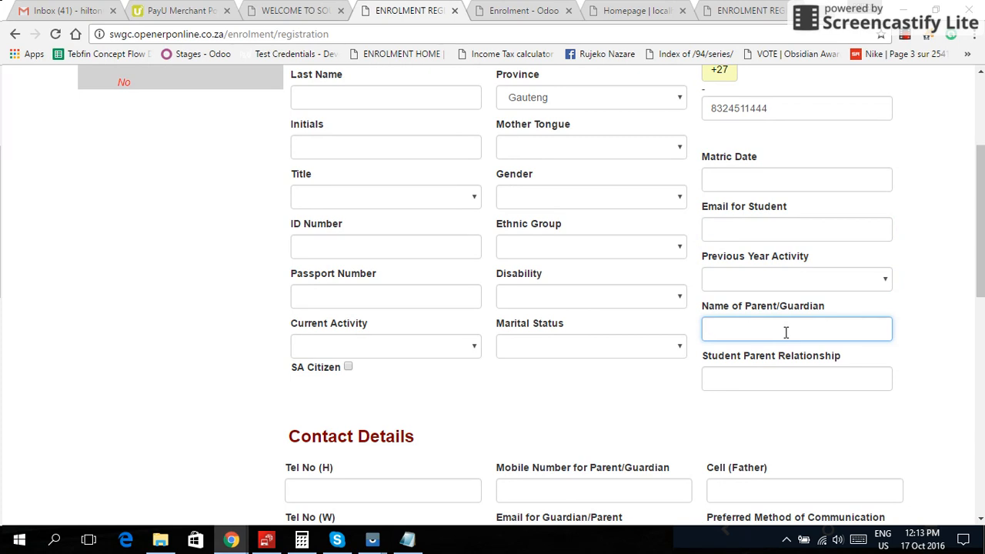
{"action": "scroll", "coordinate": [786, 332], "scroll_direction": "down", "scroll_amount": 1}
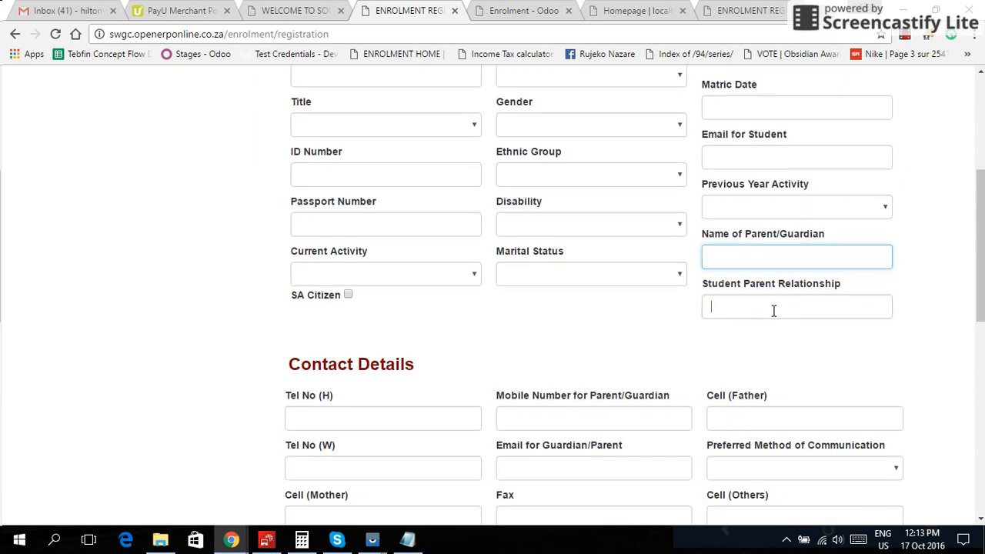
{"action": "left_click", "coordinate": [773, 310]}
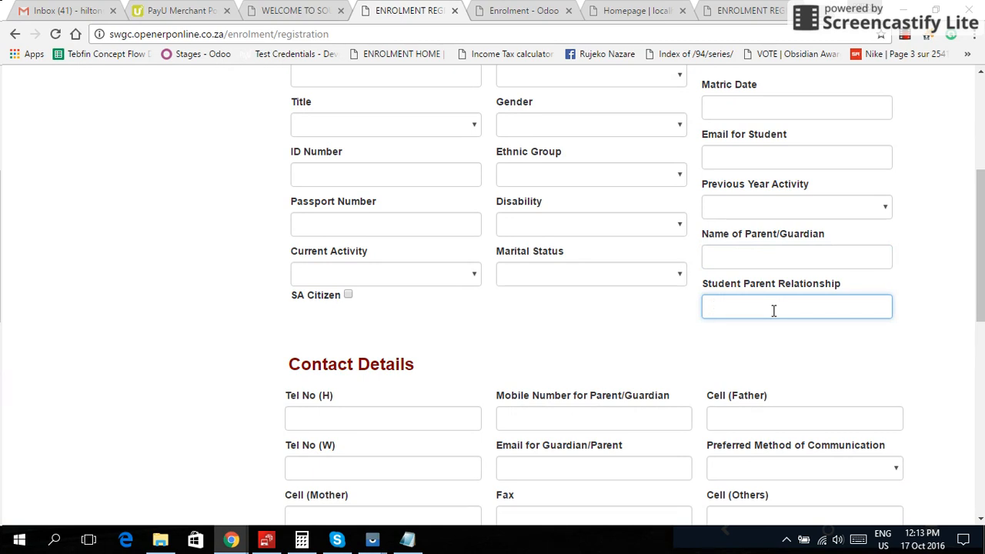
{"action": "left_click", "coordinate": [767, 254]}
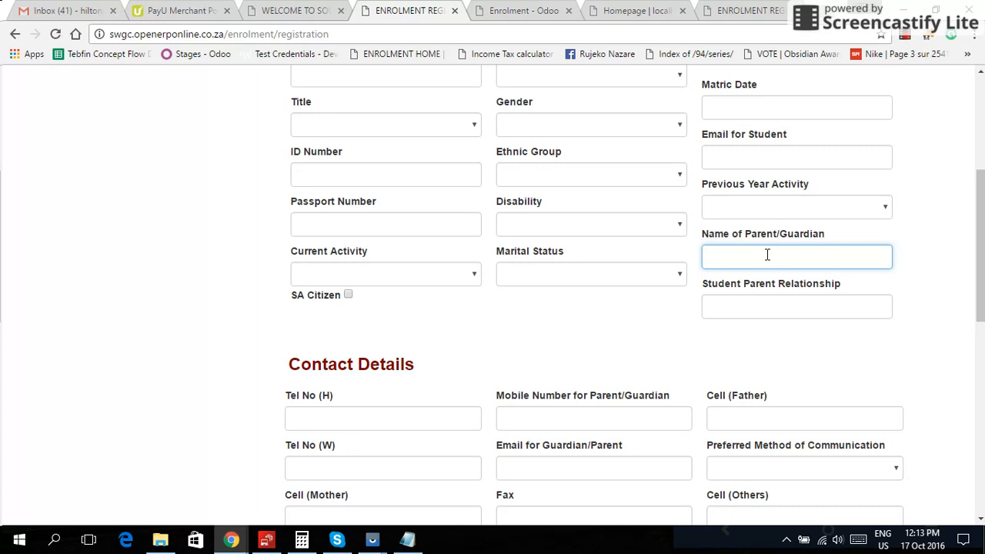
{"action": "left_click", "coordinate": [765, 308]}
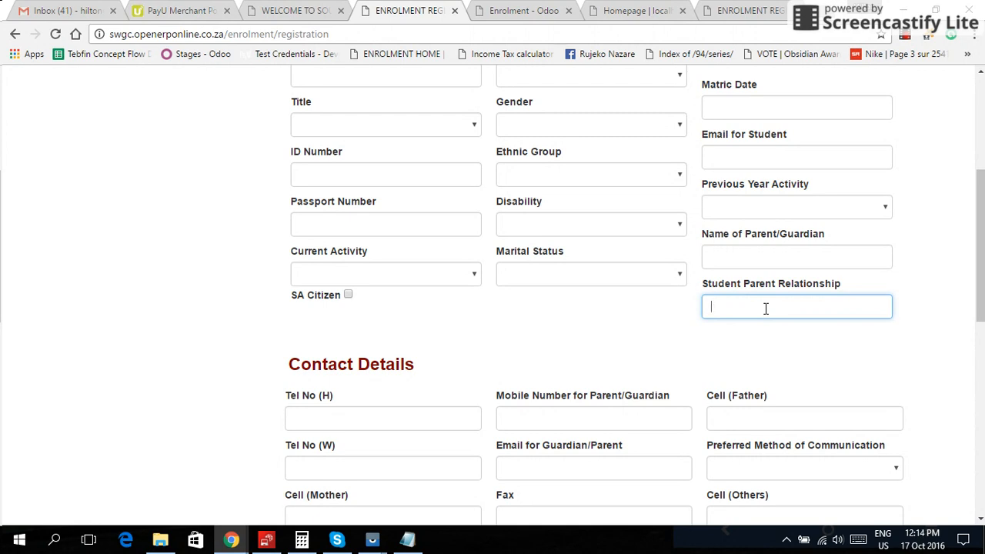
{"action": "scroll", "coordinate": [766, 308], "scroll_direction": "down", "scroll_amount": 2}
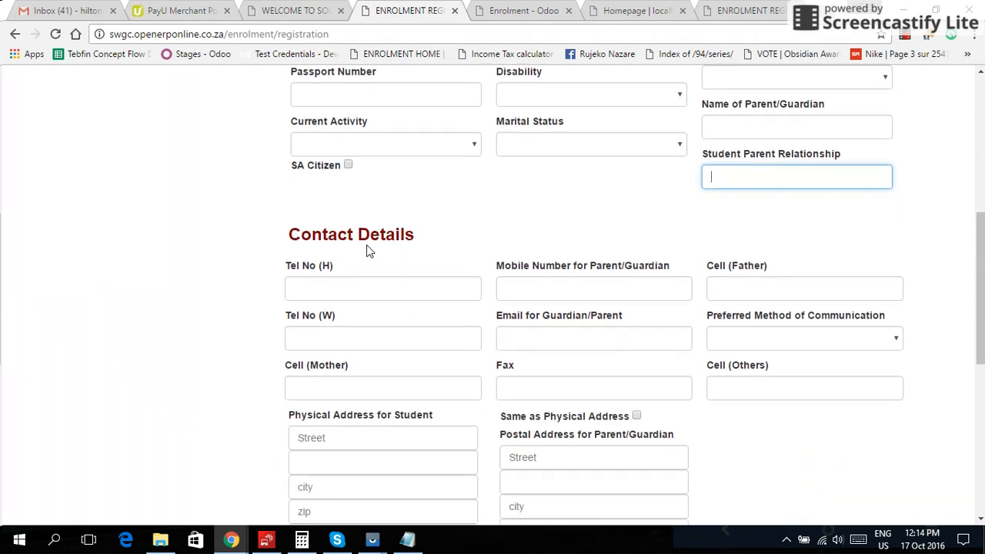
- Check the guardian mobile, email and preferred communication fields without changing them
{"action": "scroll", "coordinate": [392, 231], "scroll_direction": "down", "scroll_amount": 1}
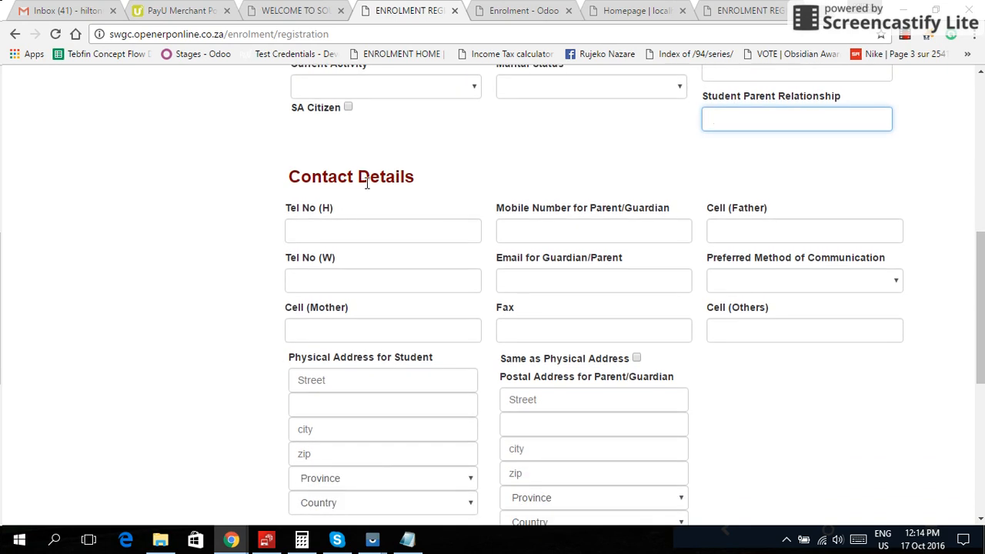
{"action": "left_click", "coordinate": [526, 233]}
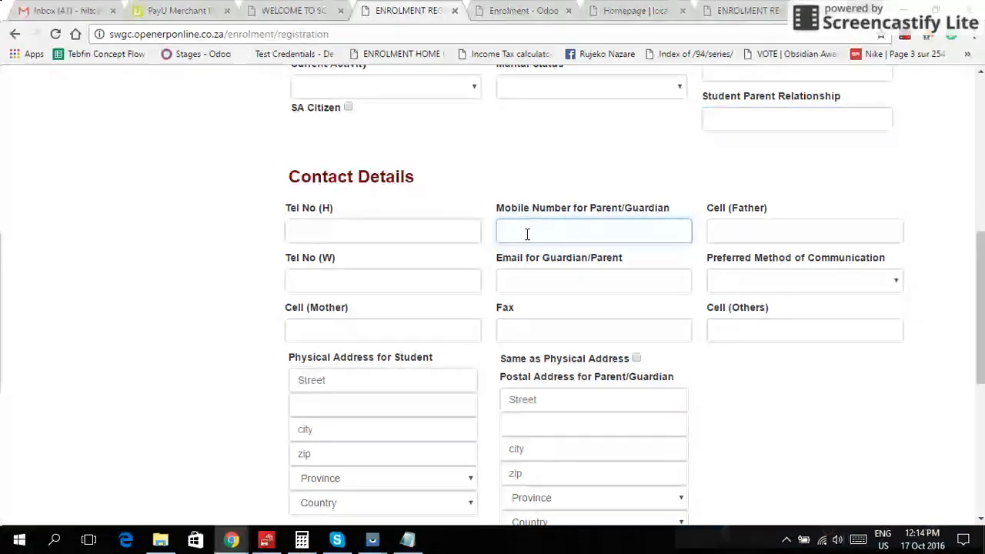
{"action": "left_click", "coordinate": [539, 282]}
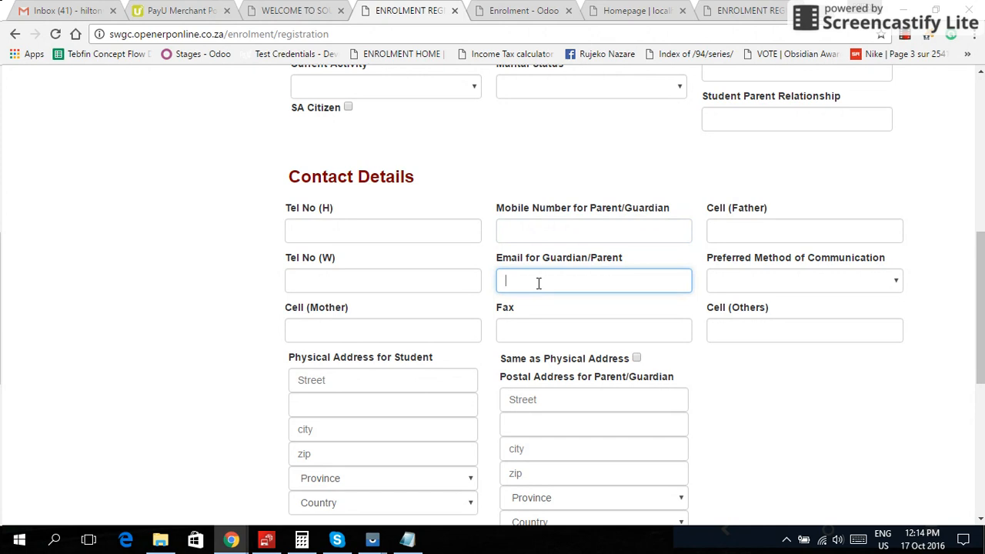
{"action": "left_click", "coordinate": [772, 281]}
{"action": "left_click", "coordinate": [772, 281]}
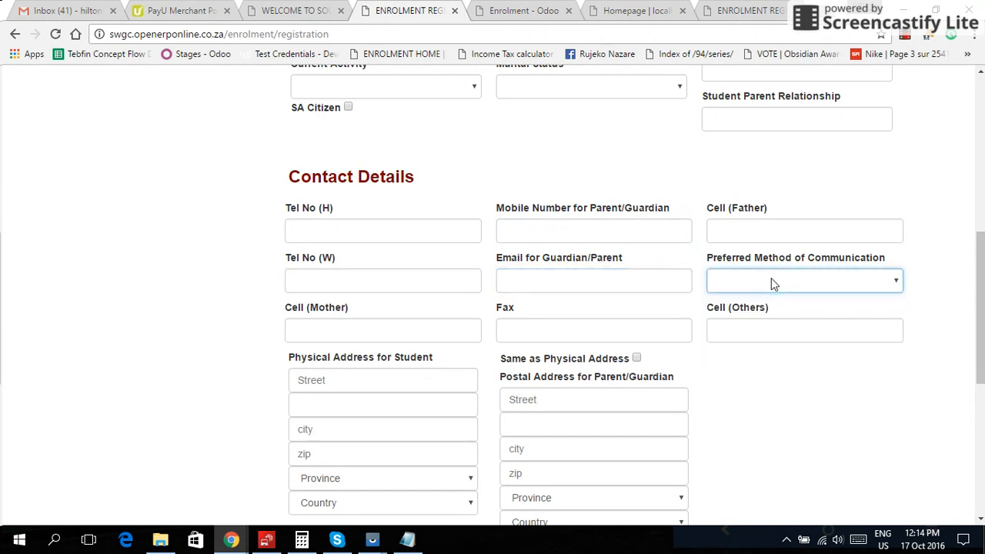
- Autofill the student's address from Chrome's saved details and tick Same as Physical Address
{"action": "left_click", "coordinate": [370, 380]}
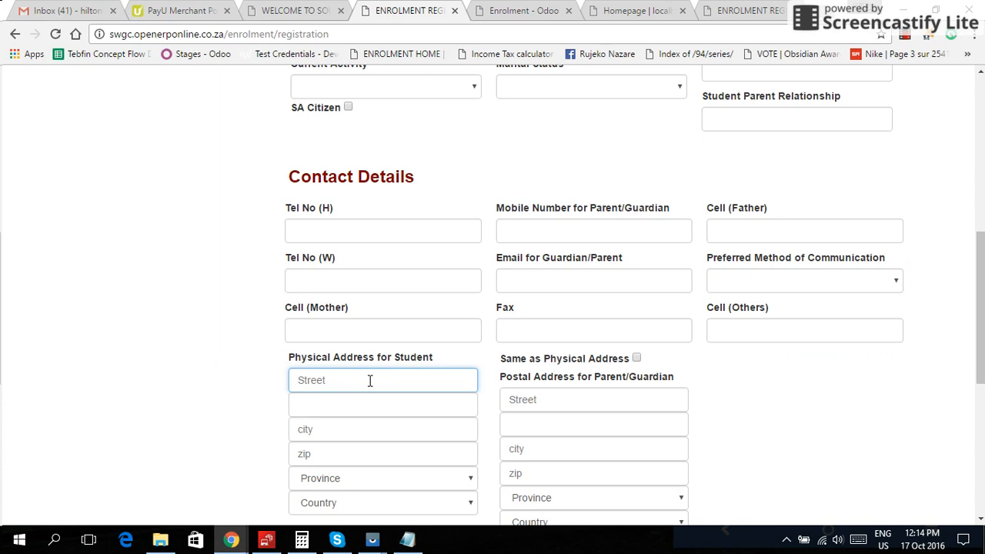
{"action": "scroll", "coordinate": [370, 380], "scroll_direction": "down", "scroll_amount": 3}
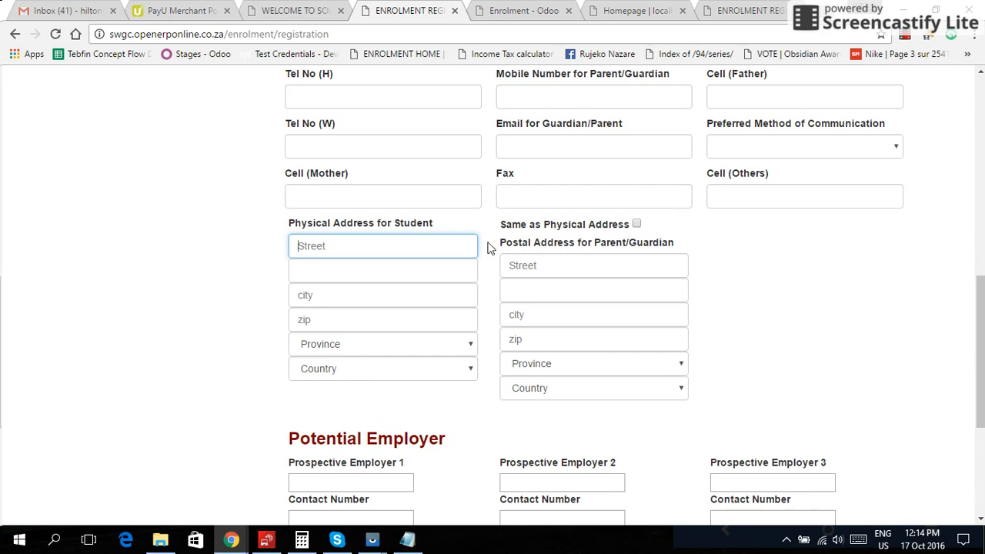
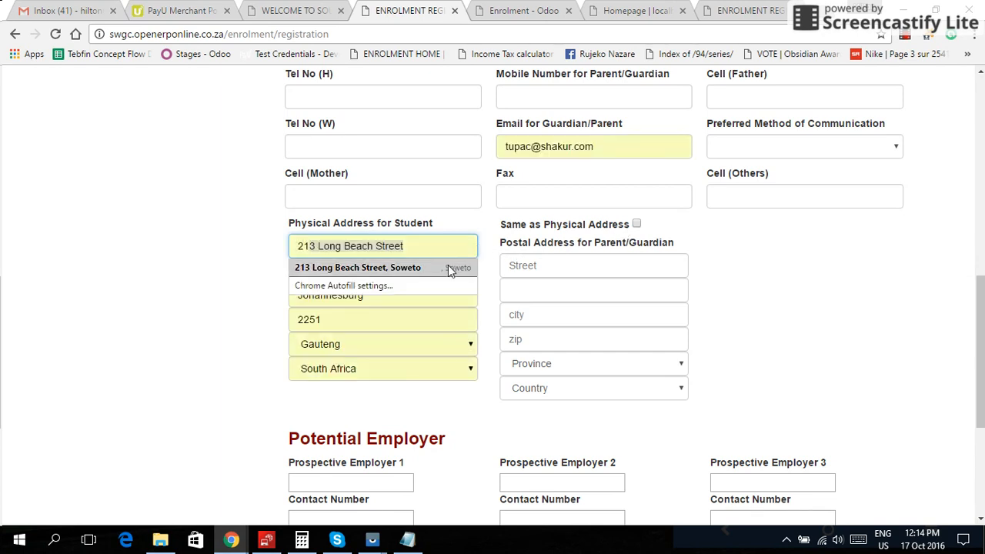
{"action": "left_click", "coordinate": [448, 267]}
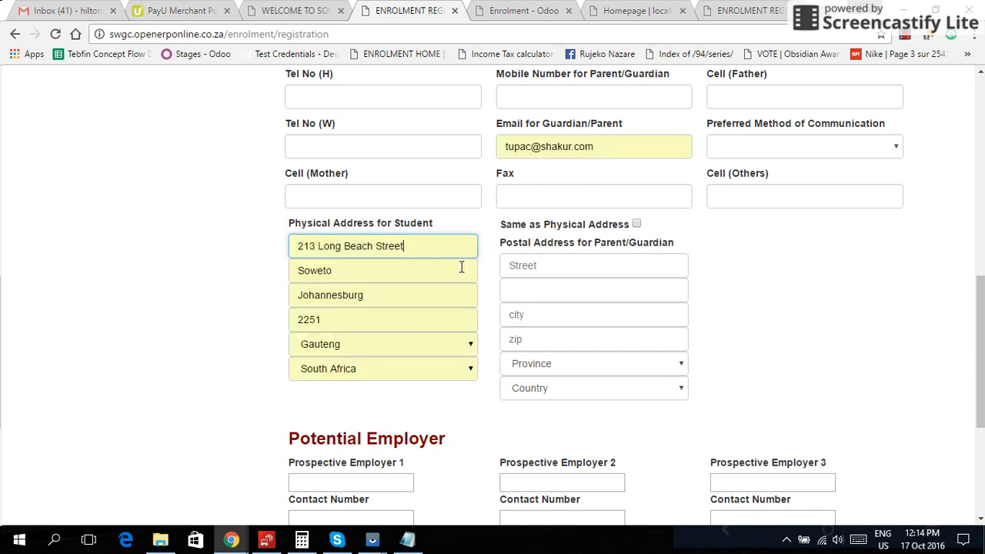
{"action": "left_click", "coordinate": [636, 224]}
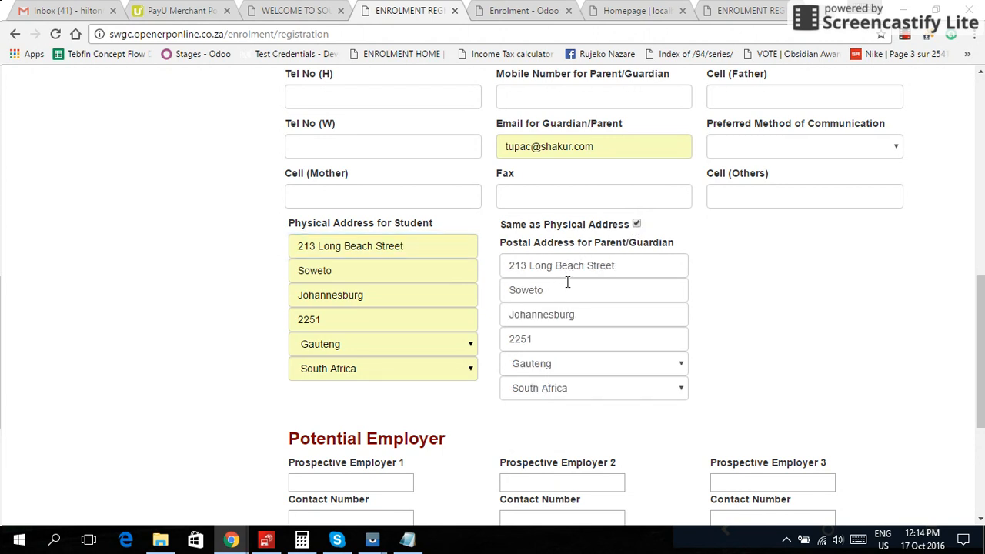
{"action": "scroll", "coordinate": [568, 283], "scroll_direction": "down", "scroll_amount": 4}
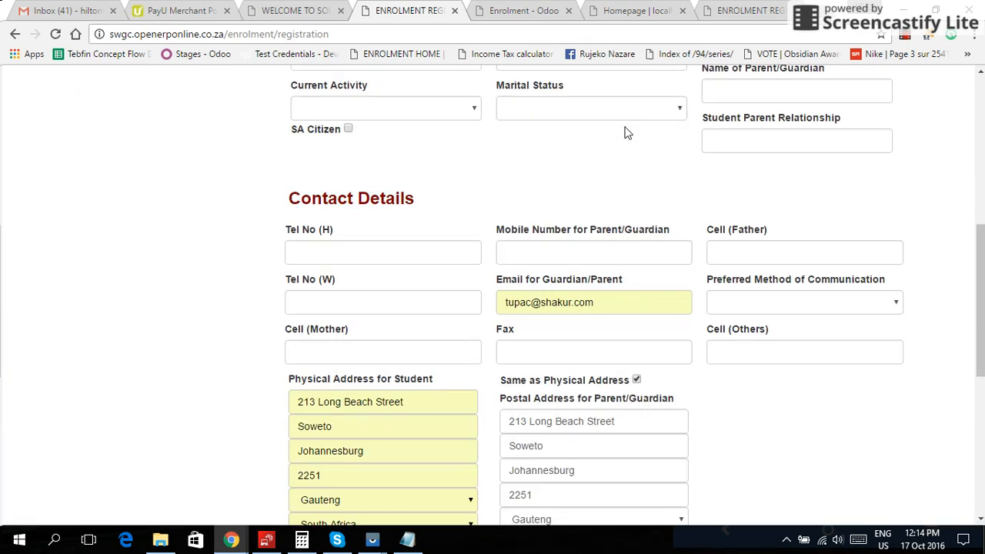
{"action": "scroll", "coordinate": [624, 132], "scroll_direction": "up", "scroll_amount": 6}
{"action": "scroll", "coordinate": [624, 131], "scroll_direction": "up", "scroll_amount": 5}
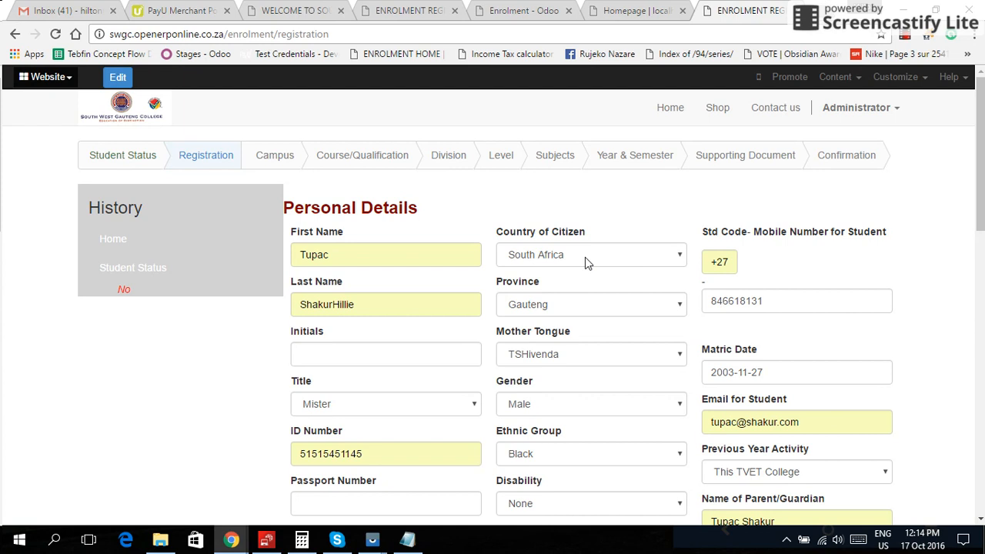
{"action": "scroll", "coordinate": [585, 257], "scroll_direction": "down", "scroll_amount": 3}
{"action": "scroll", "coordinate": [585, 257], "scroll_direction": "up", "scroll_amount": 3}
{"action": "scroll", "coordinate": [585, 257], "scroll_direction": "down", "scroll_amount": 7}
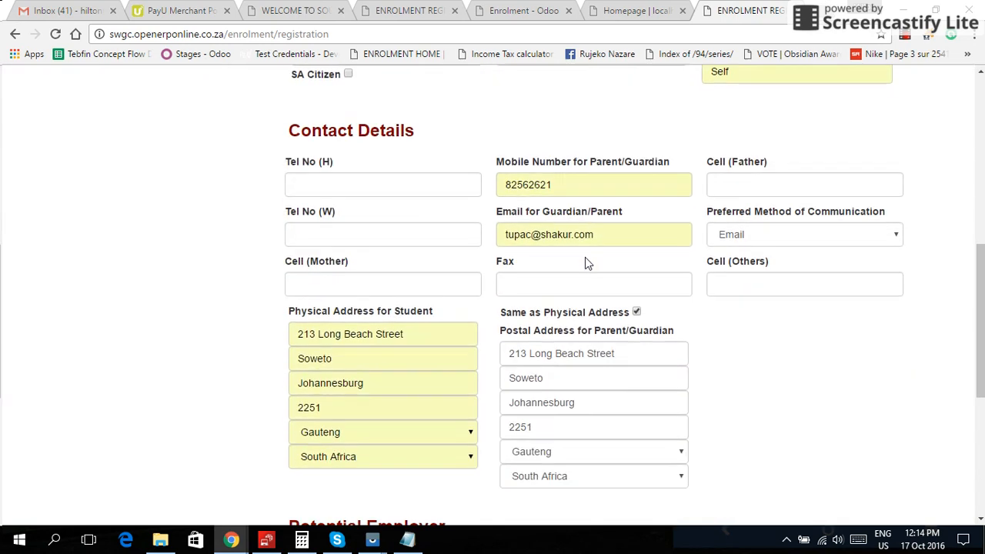
{"action": "scroll", "coordinate": [585, 263], "scroll_direction": "down", "scroll_amount": 3}
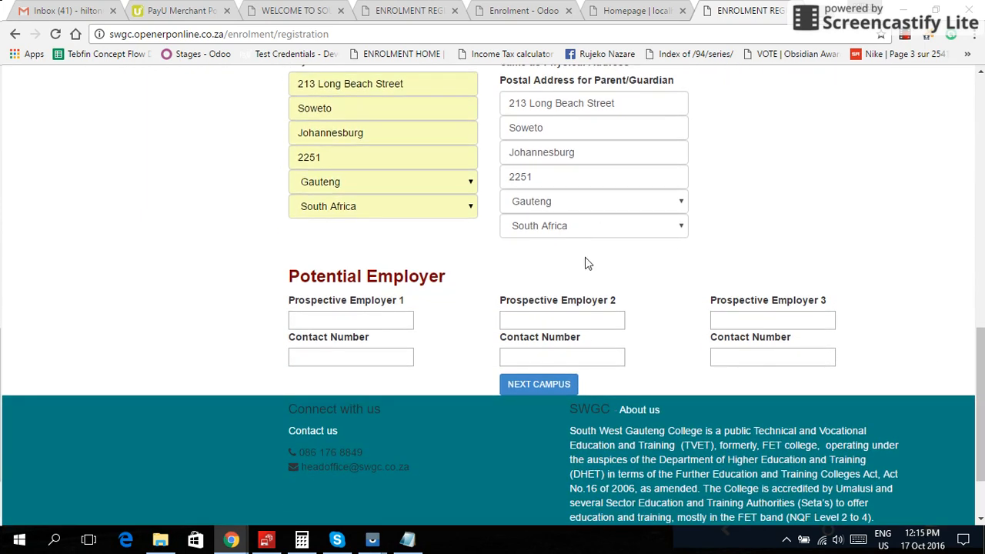
- Accept Technisa Campus, choose Civil Engineering N1 as the qualification, and continue to Division
{"action": "left_click", "coordinate": [529, 385]}
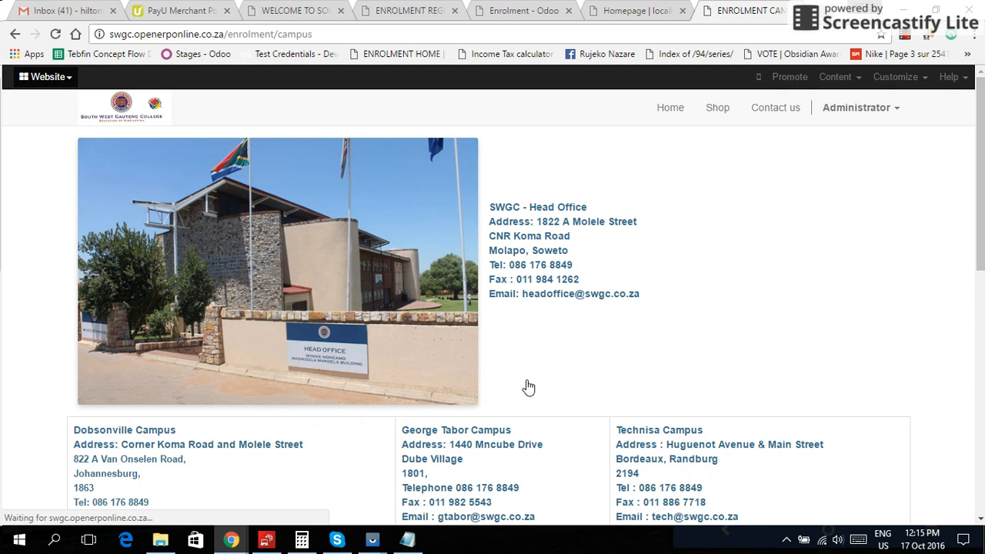
{"action": "scroll", "coordinate": [612, 348], "scroll_direction": "down", "scroll_amount": 2}
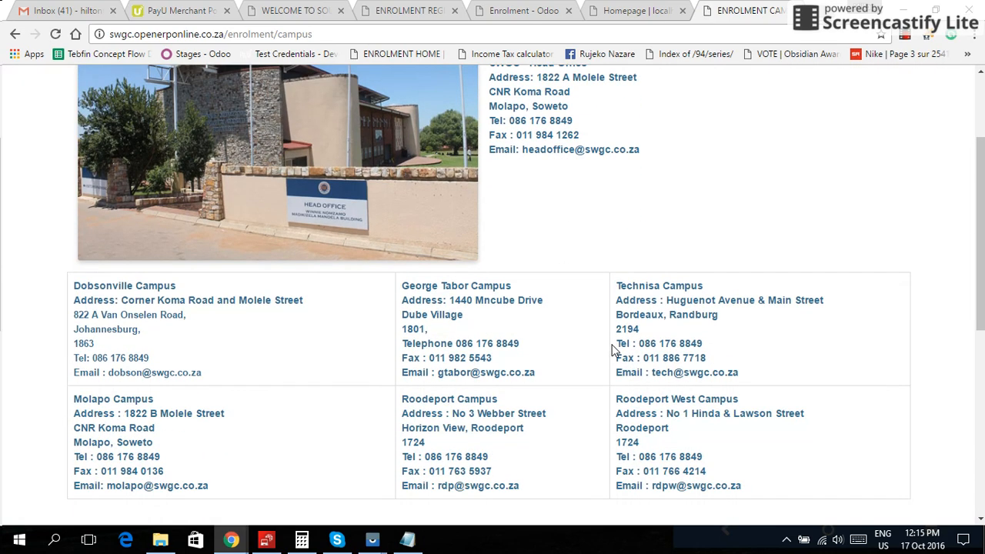
{"action": "scroll", "coordinate": [612, 348], "scroll_direction": "down", "scroll_amount": 3}
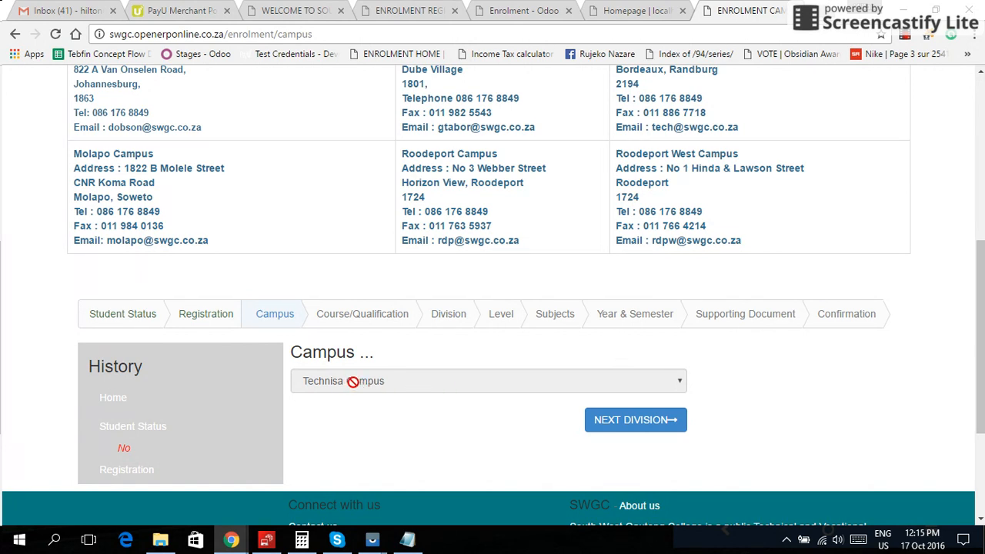
{"action": "left_click", "coordinate": [620, 425]}
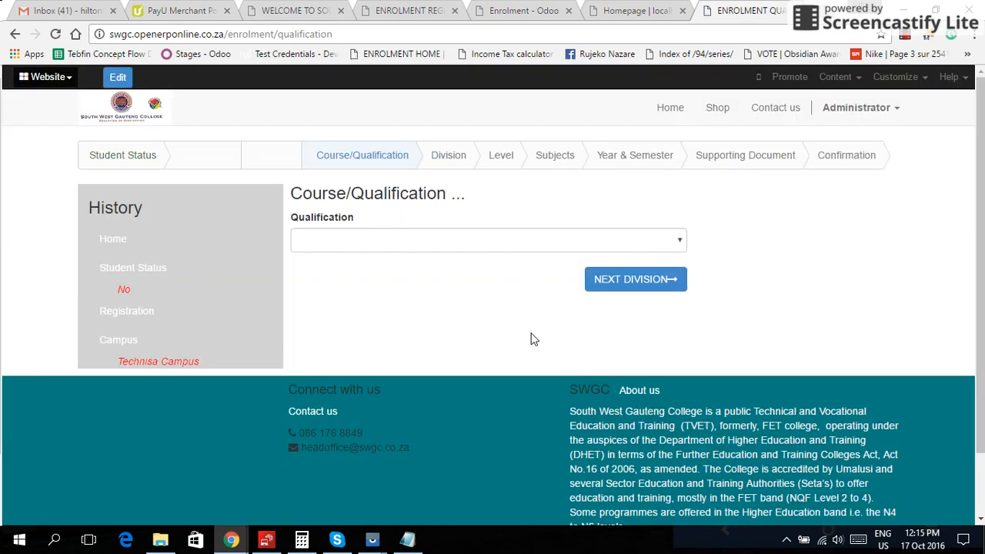
{"action": "left_click", "coordinate": [668, 242]}
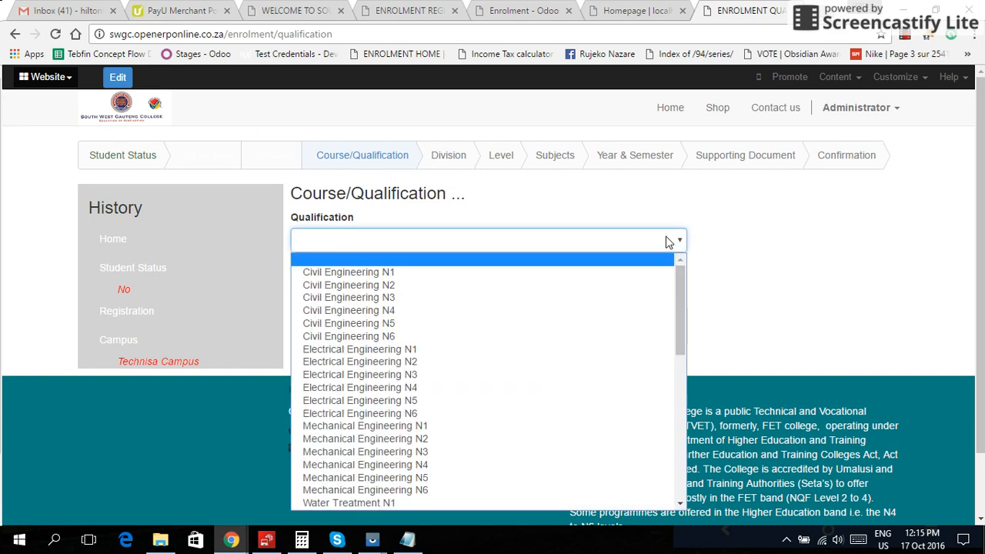
{"action": "left_click", "coordinate": [612, 274]}
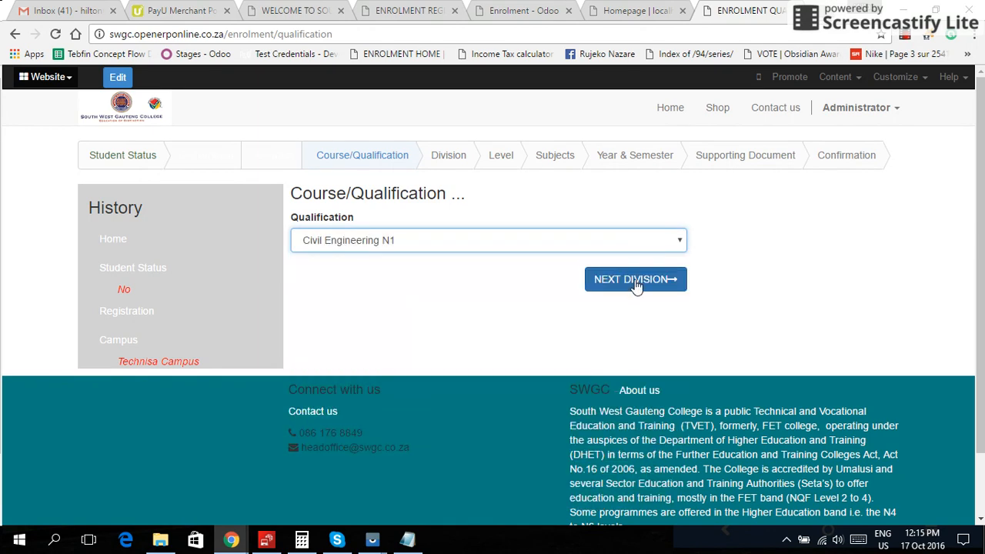
{"action": "left_click", "coordinate": [635, 282]}
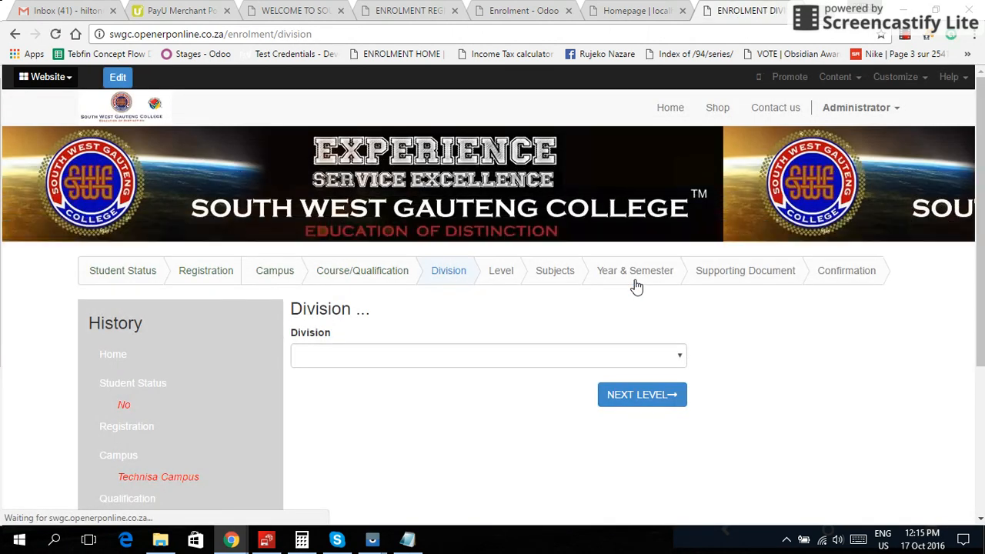
- Choose Engineering Studies as the division and N1 as the course level, then continue to Subjects
{"action": "scroll", "coordinate": [597, 316], "scroll_direction": "down", "scroll_amount": 2}
{"action": "left_click", "coordinate": [664, 277]}
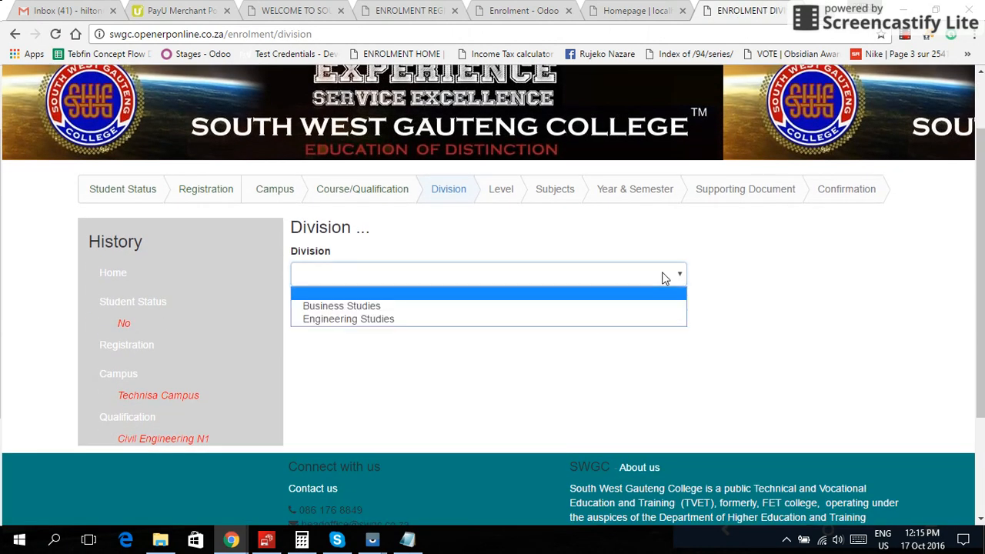
{"action": "left_click", "coordinate": [623, 322]}
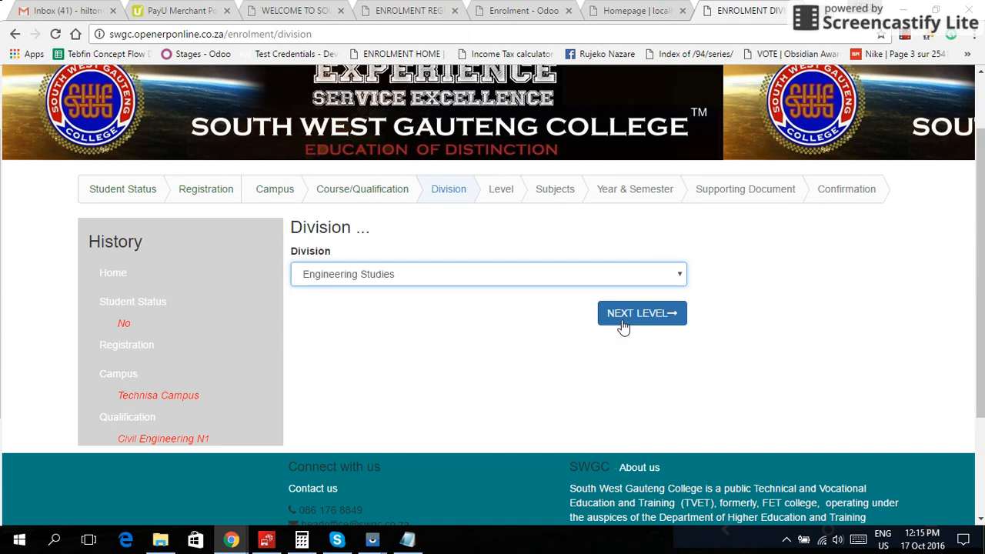
{"action": "left_click", "coordinate": [662, 312]}
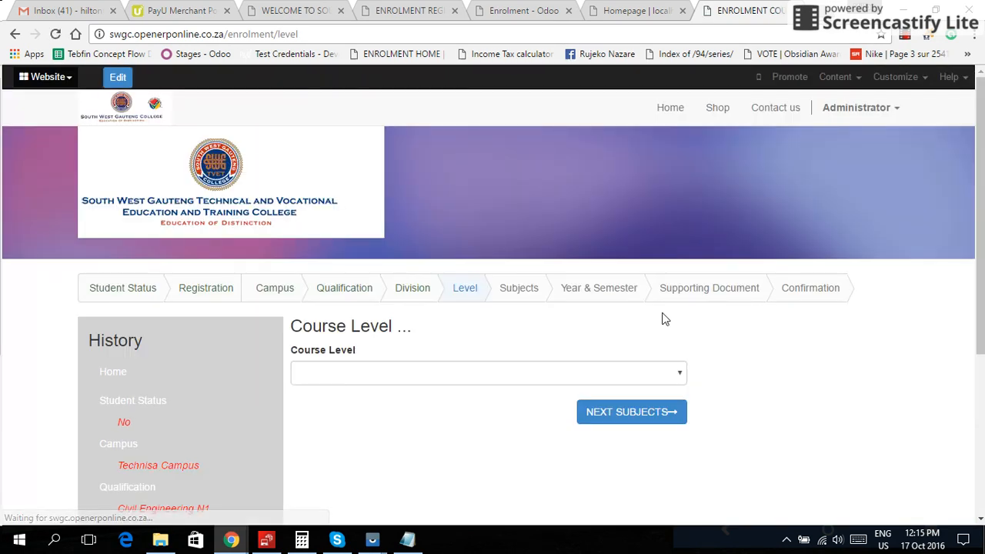
{"action": "scroll", "coordinate": [671, 323], "scroll_direction": "down", "scroll_amount": 2}
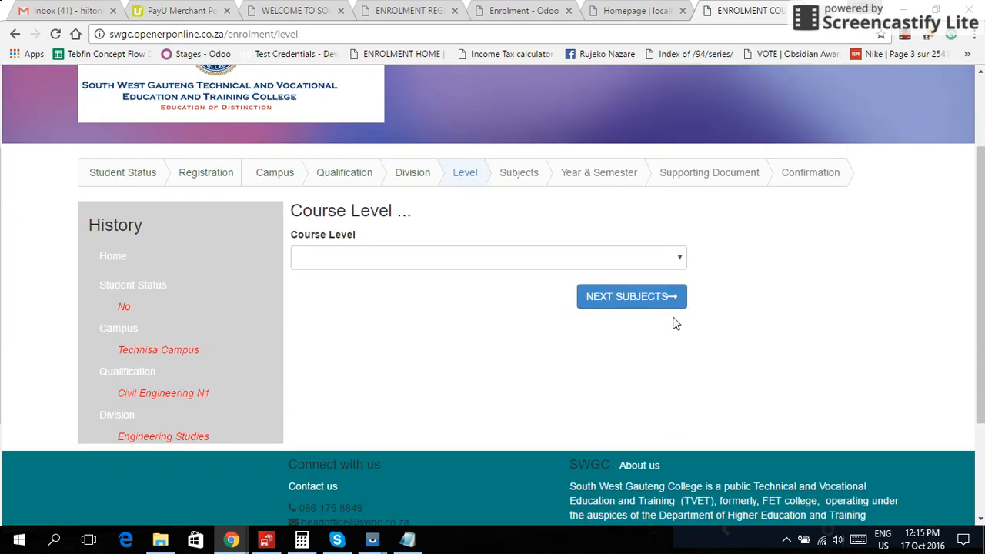
{"action": "left_click", "coordinate": [667, 264]}
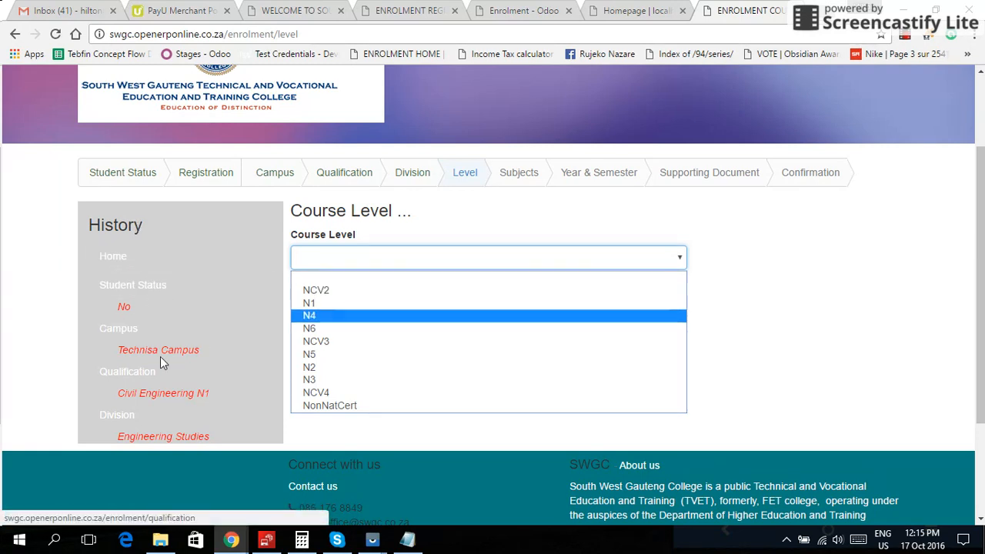
{"action": "left_click", "coordinate": [335, 303]}
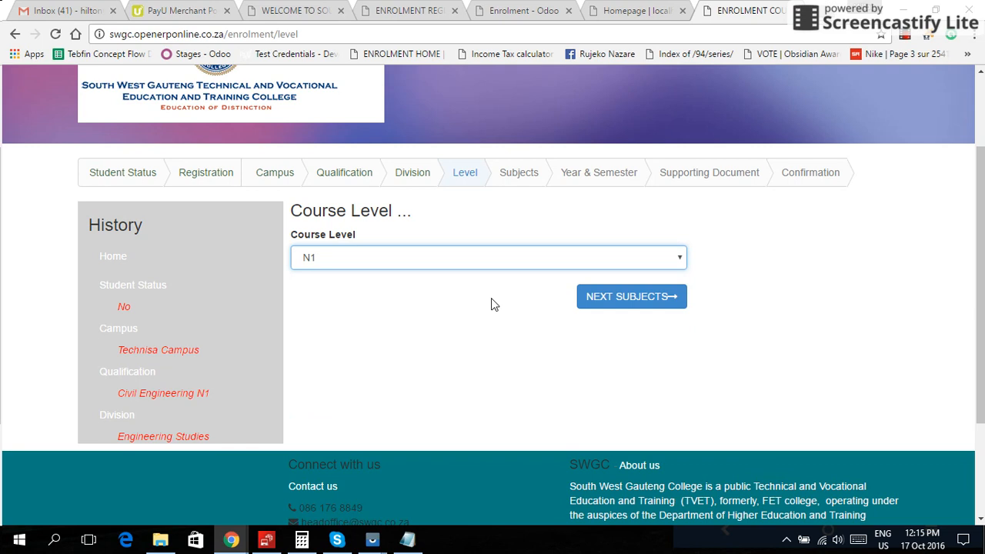
{"action": "left_click", "coordinate": [592, 299]}
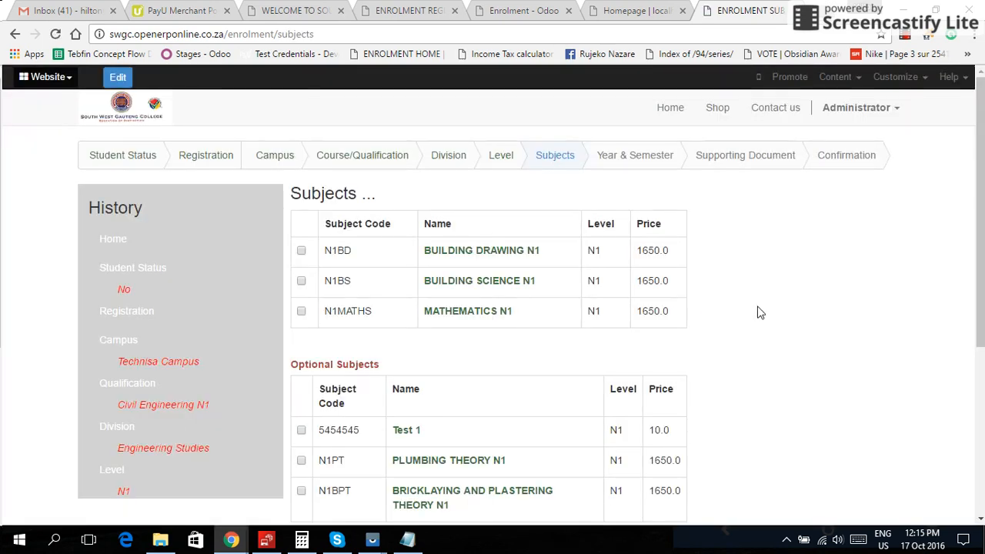
- Tick optional subject Test 1 and continue to the Year & Semester step
{"action": "scroll", "coordinate": [760, 312], "scroll_direction": "down", "scroll_amount": 1}
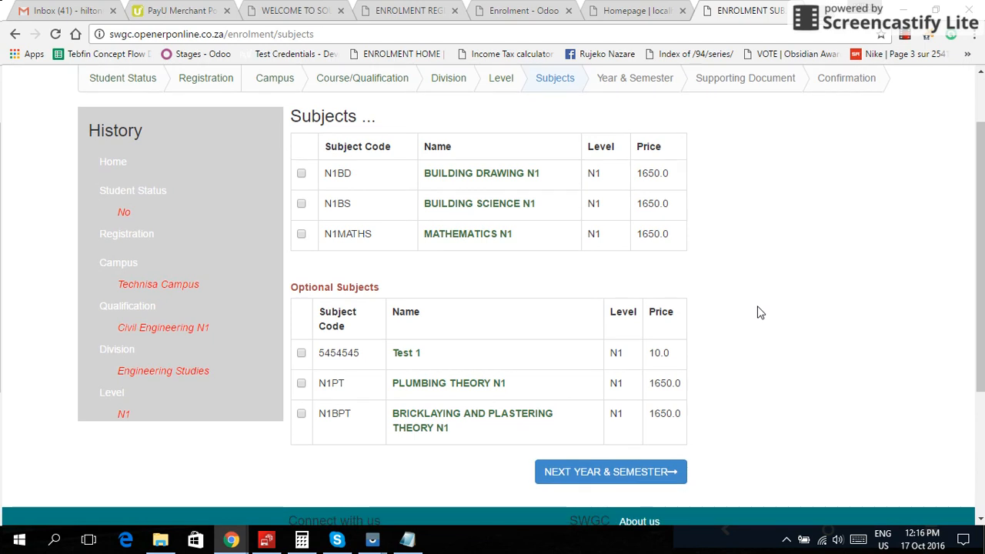
{"action": "scroll", "coordinate": [760, 312], "scroll_direction": "up", "scroll_amount": 1}
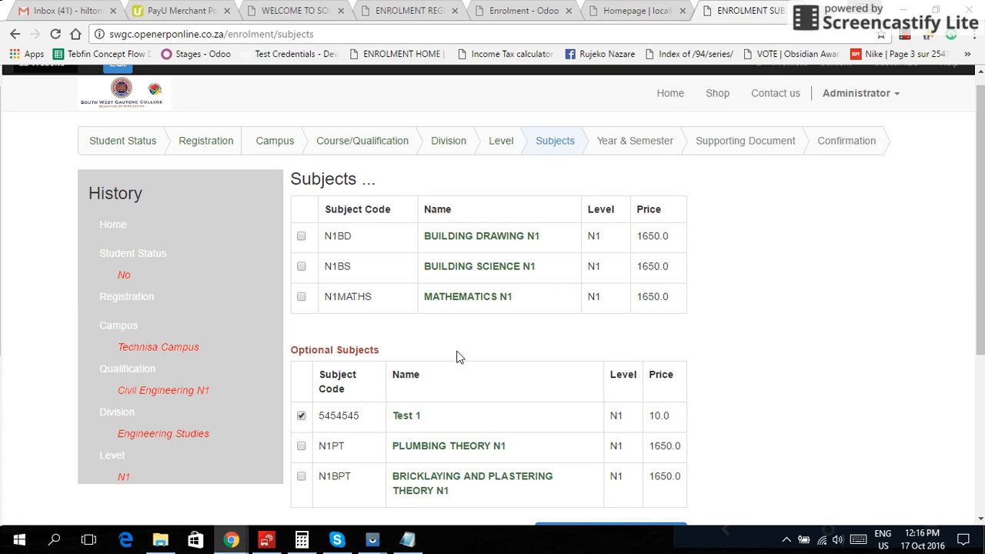
{"action": "scroll", "coordinate": [458, 356], "scroll_direction": "down", "scroll_amount": 3}
{"action": "left_click", "coordinate": [583, 317]}
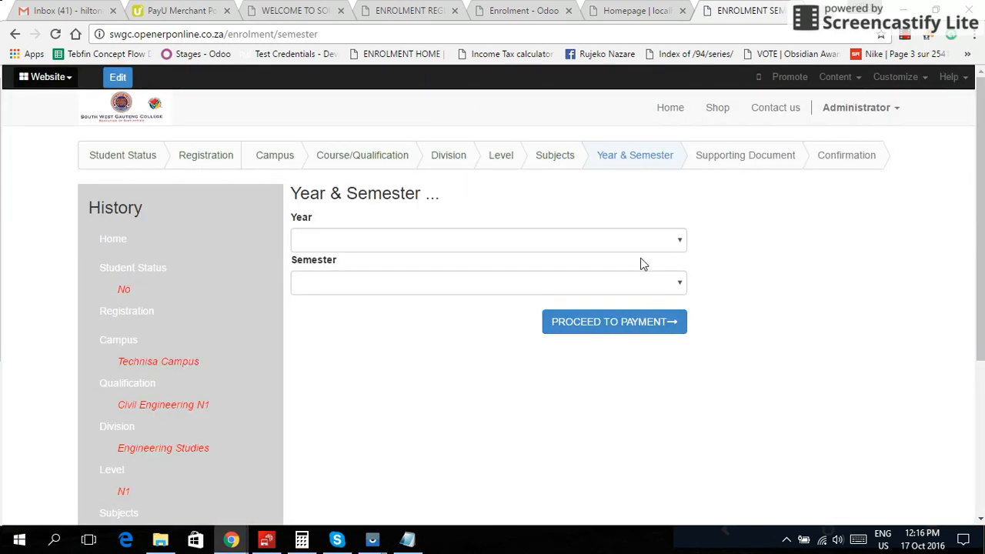
- Select year 2017 and First Semester, then proceed to the PayU payment summary
{"action": "left_click", "coordinate": [678, 242]}
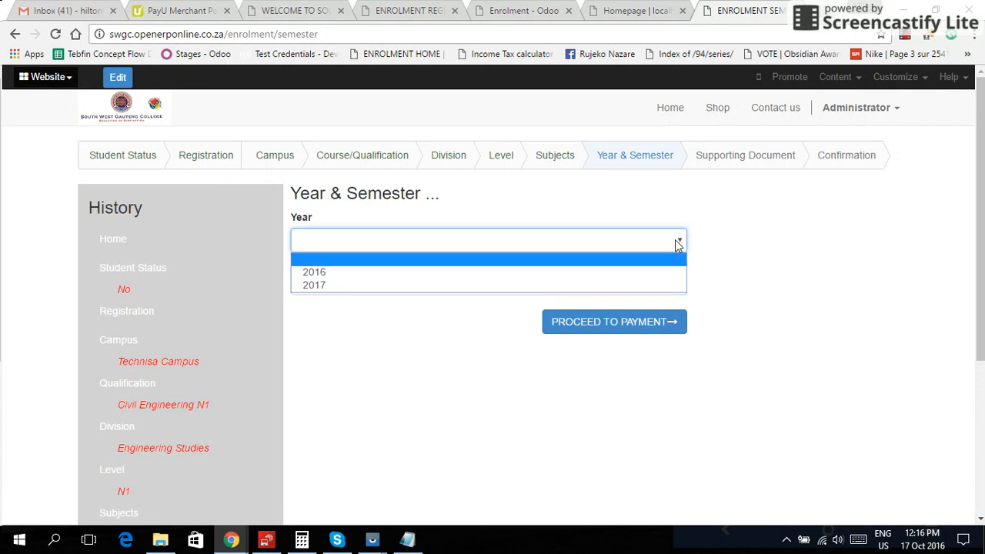
{"action": "left_click", "coordinate": [649, 286]}
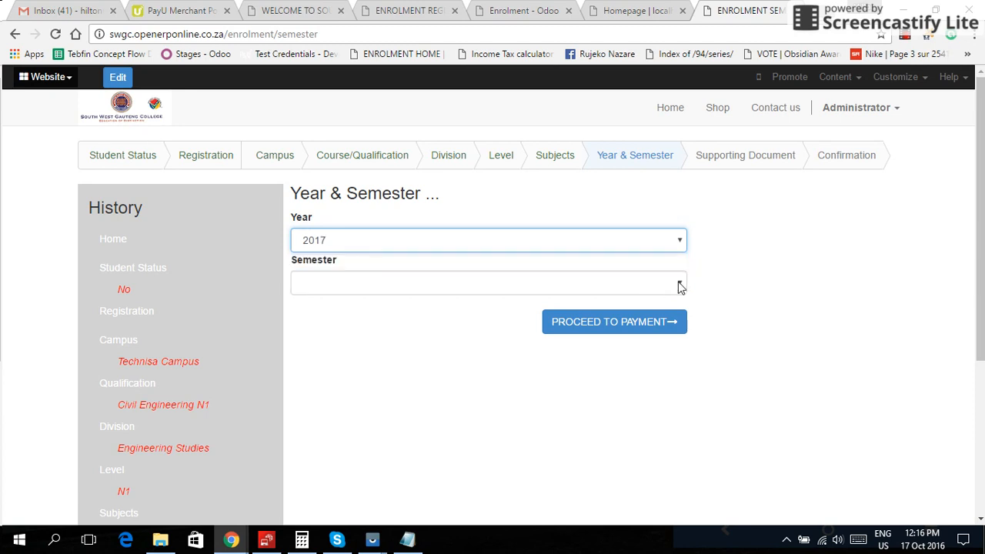
{"action": "left_click", "coordinate": [680, 285]}
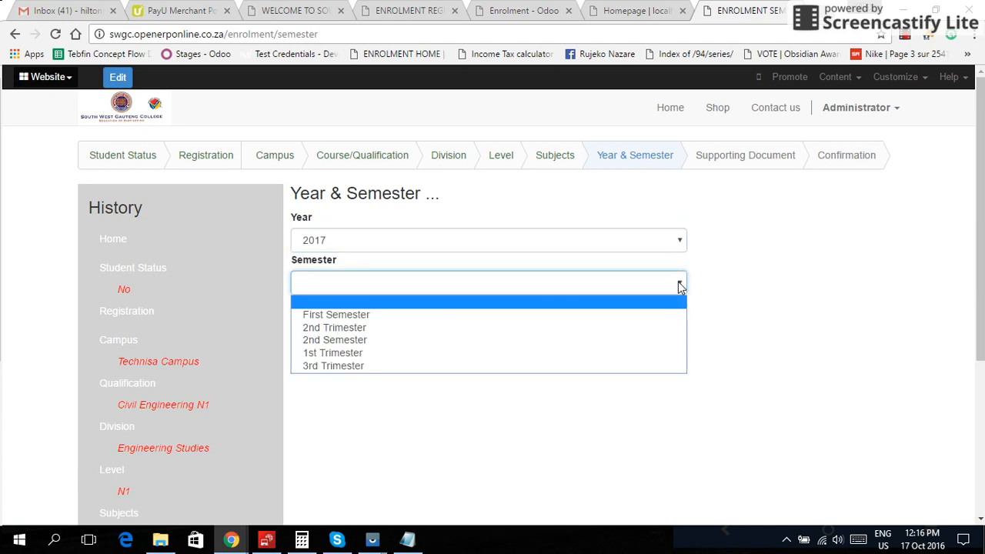
{"action": "left_click", "coordinate": [651, 315]}
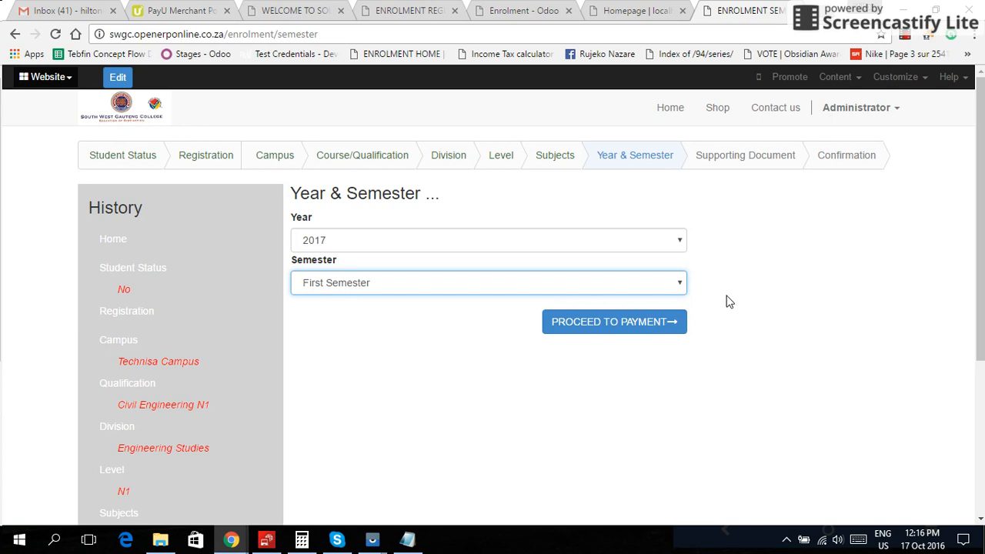
{"action": "left_click", "coordinate": [656, 322]}
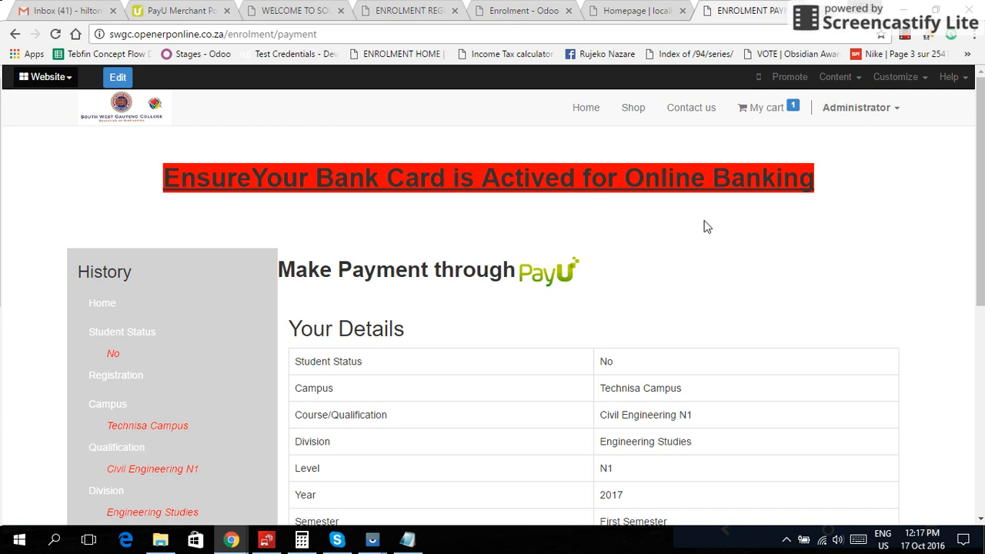
{"action": "scroll", "coordinate": [706, 226], "scroll_direction": "down", "scroll_amount": 3}
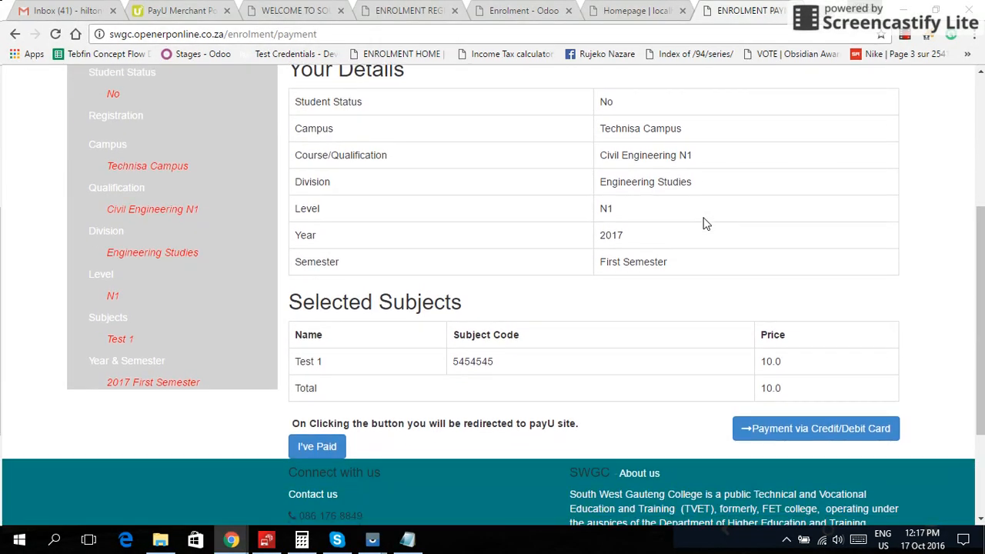
{"action": "scroll", "coordinate": [383, 106], "scroll_direction": "up", "scroll_amount": 1}
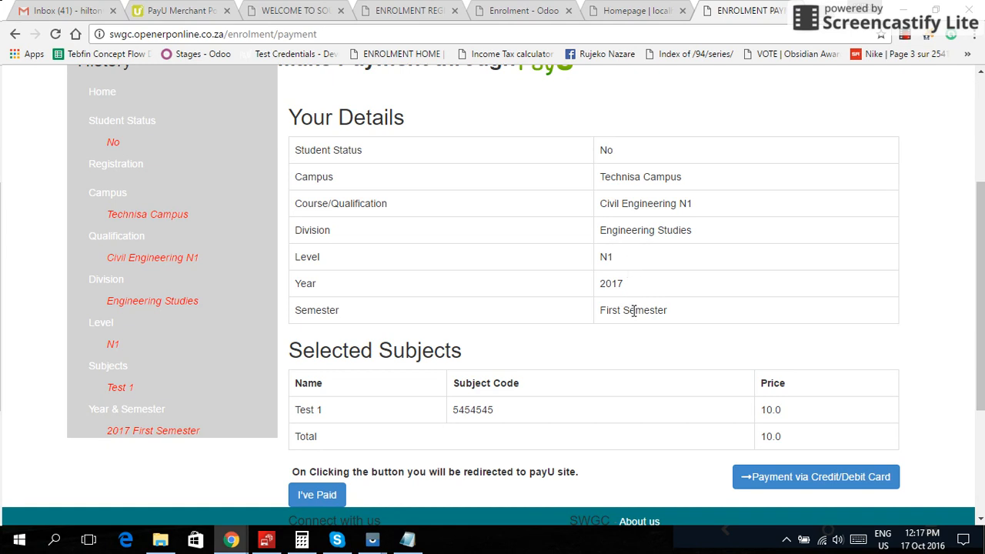
{"action": "scroll", "coordinate": [635, 310], "scroll_direction": "down", "scroll_amount": 3}
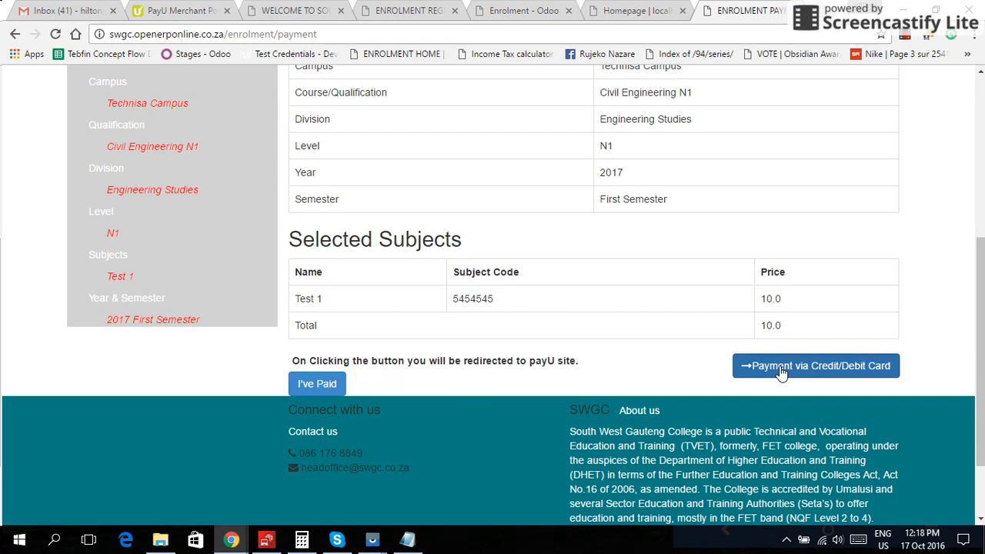
{"action": "scroll", "coordinate": [781, 371], "scroll_direction": "up", "scroll_amount": 4}
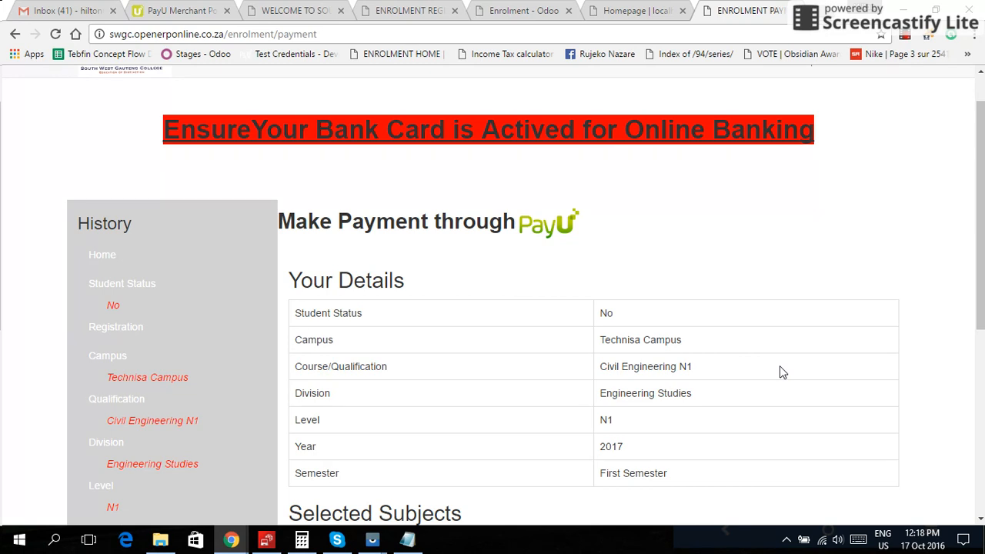
{"action": "scroll", "coordinate": [779, 367], "scroll_direction": "up", "scroll_amount": 1}
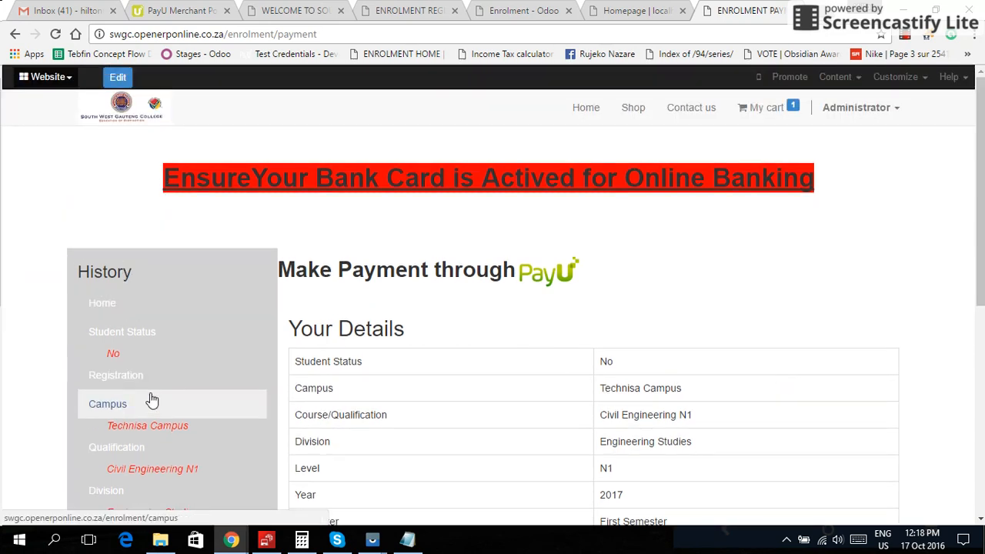
{"action": "scroll", "coordinate": [158, 345], "scroll_direction": "down", "scroll_amount": 3}
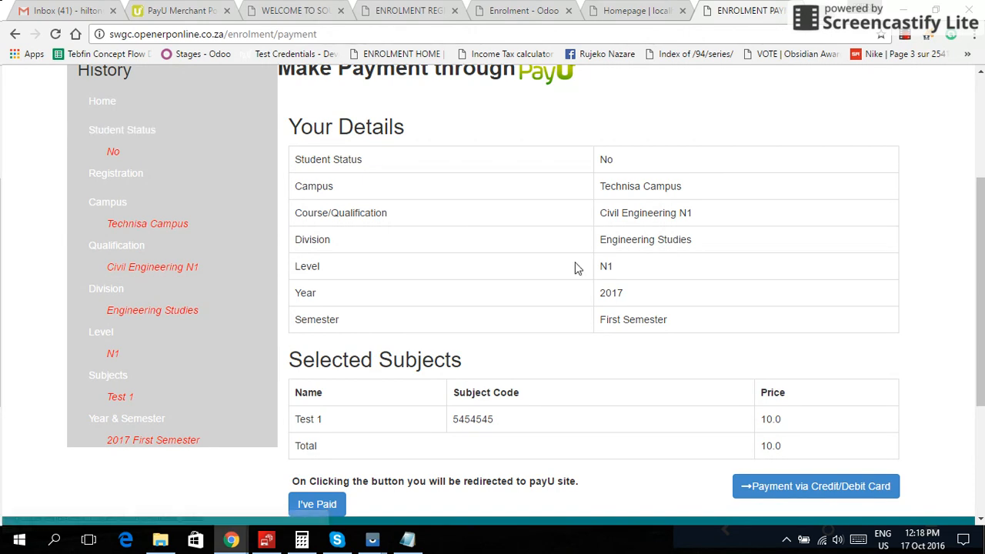
{"action": "scroll", "coordinate": [577, 269], "scroll_direction": "up", "scroll_amount": 1}
{"action": "scroll", "coordinate": [576, 269], "scroll_direction": "up", "scroll_amount": 1}
{"action": "scroll", "coordinate": [578, 266], "scroll_direction": "down", "scroll_amount": 3}
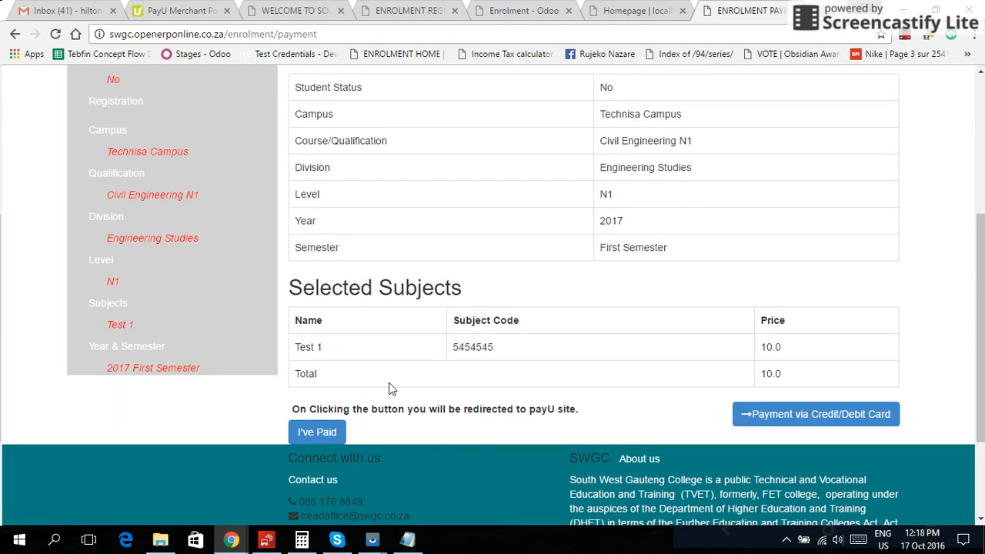
- Mark the fee as paid, attach 4.2 Partnership SOCI.doc as proof, and continue to supporting documents
{"action": "left_click", "coordinate": [321, 434]}
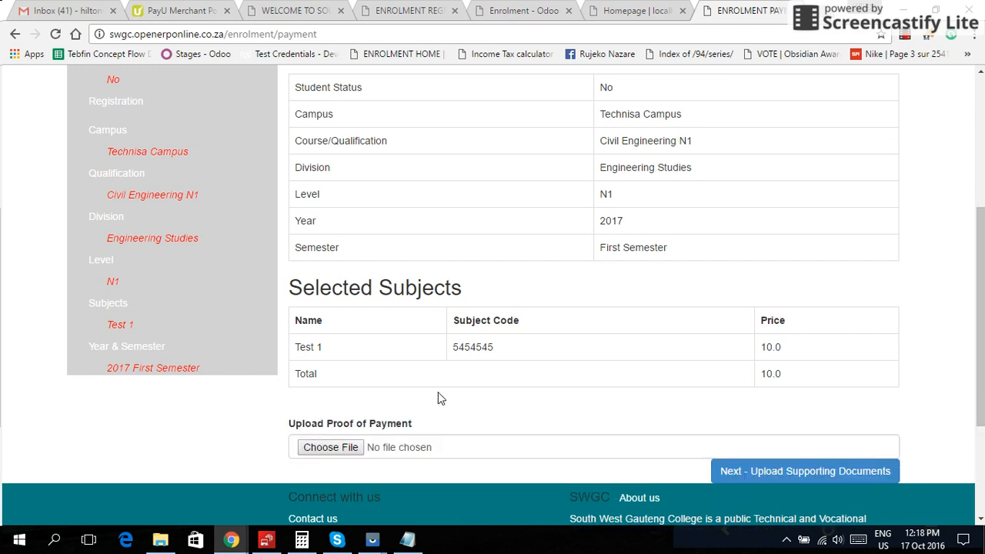
{"action": "scroll", "coordinate": [508, 397], "scroll_direction": "down", "scroll_amount": 2}
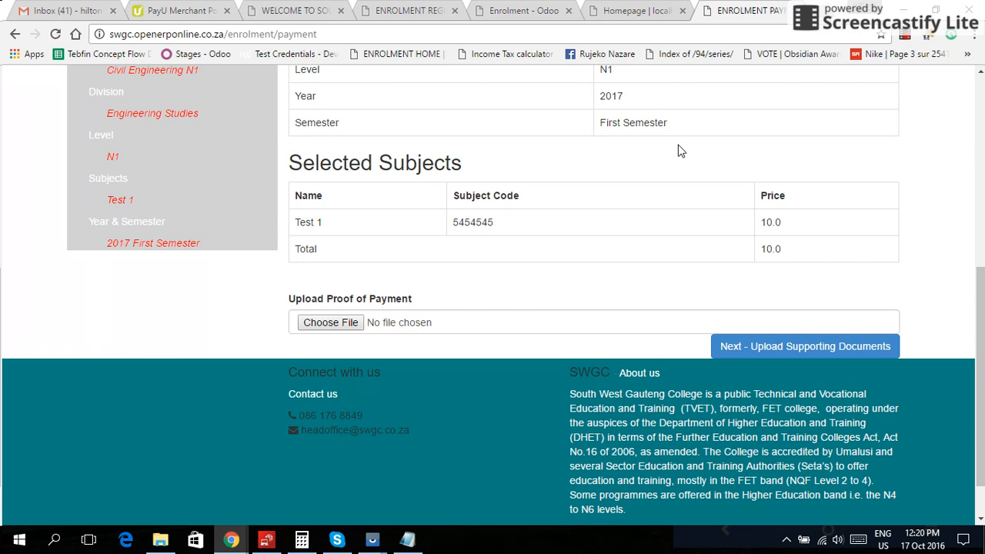
{"action": "left_click", "coordinate": [331, 325]}
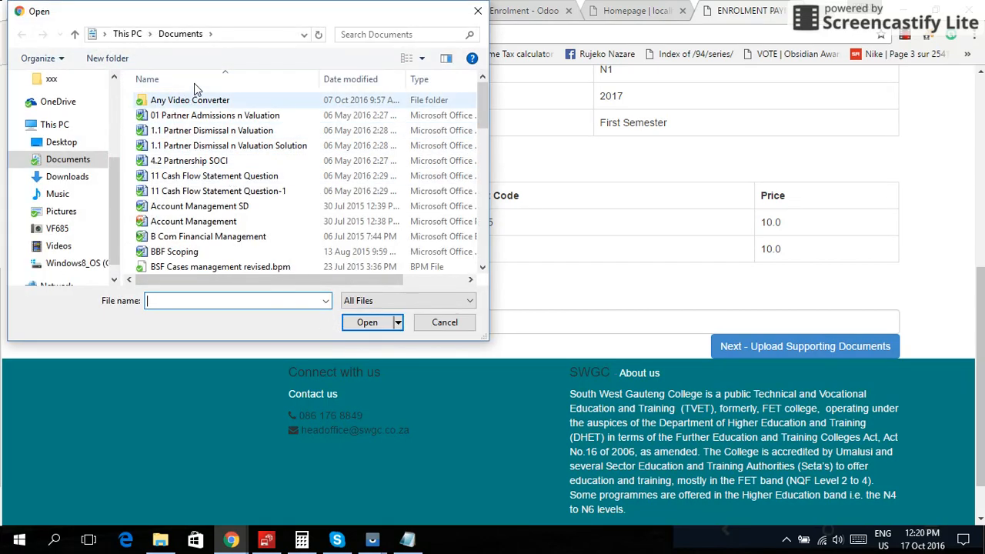
{"action": "left_click", "coordinate": [197, 160]}
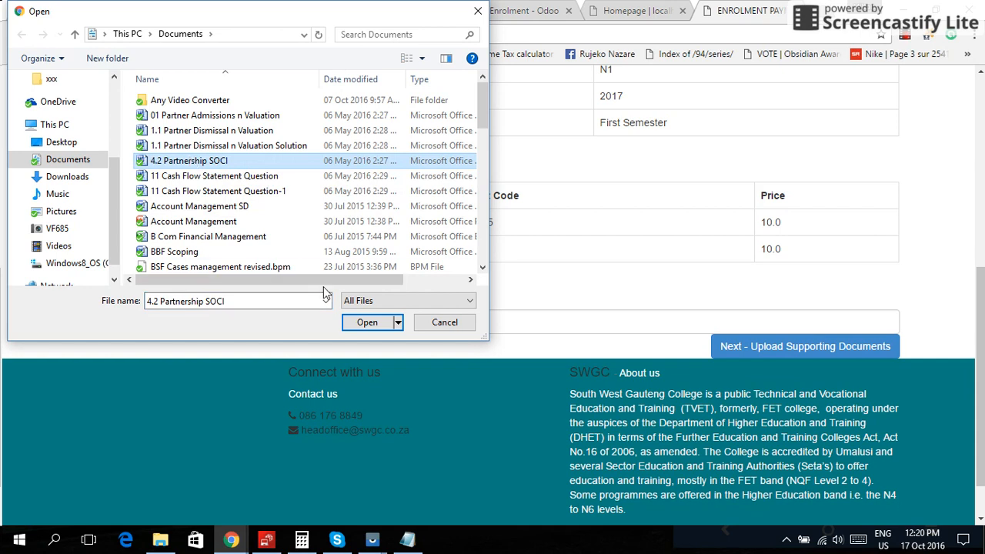
{"action": "left_click", "coordinate": [368, 323]}
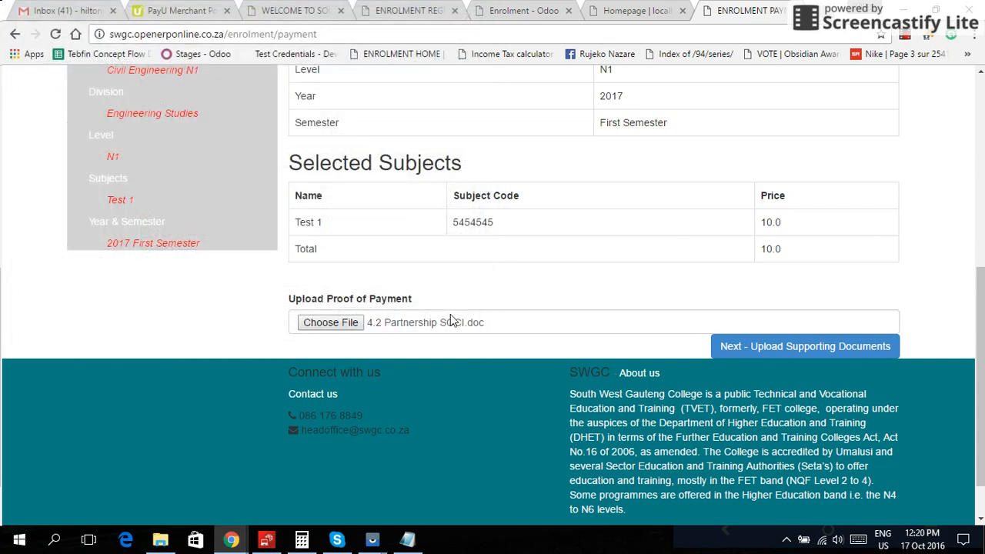
{"action": "left_click", "coordinate": [744, 346]}
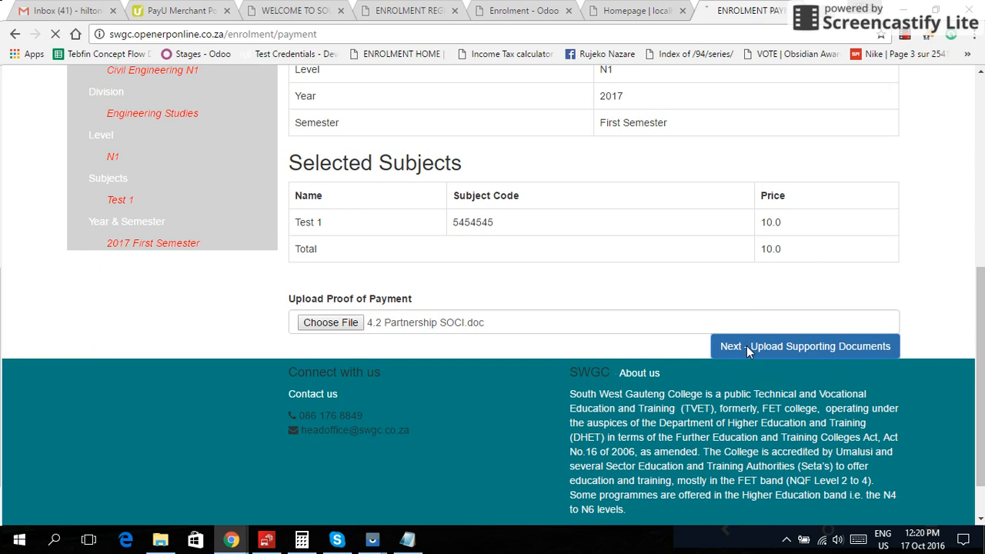